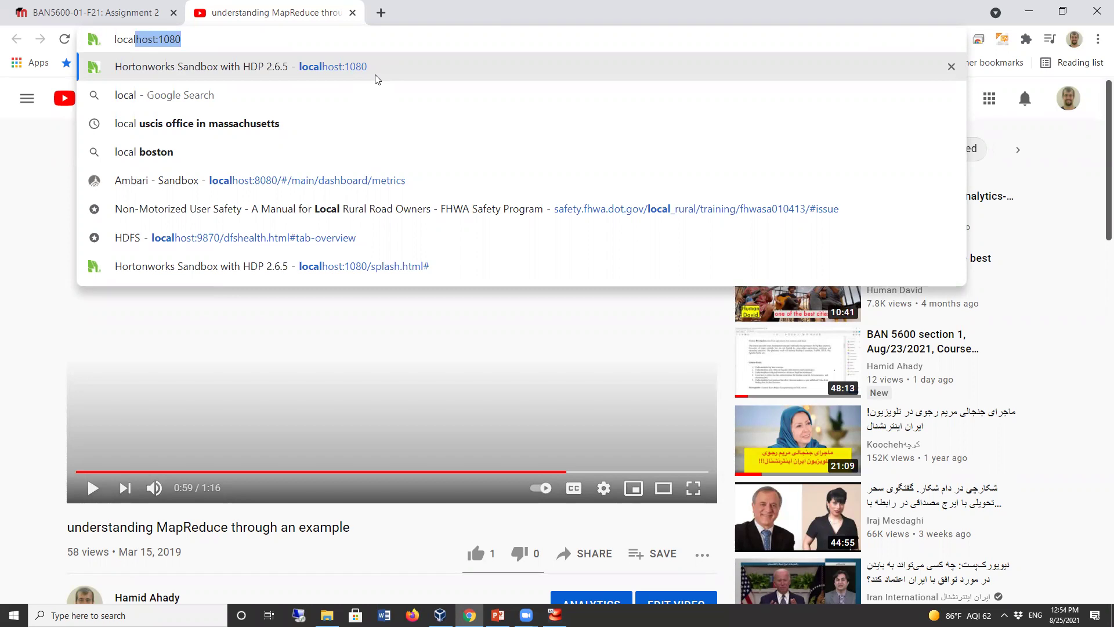
# Open the HDP 2.6.5 sandbox page at localhost:1080 and launch the dashboard, closing the 502 error.
pyautogui.click(375, 78)
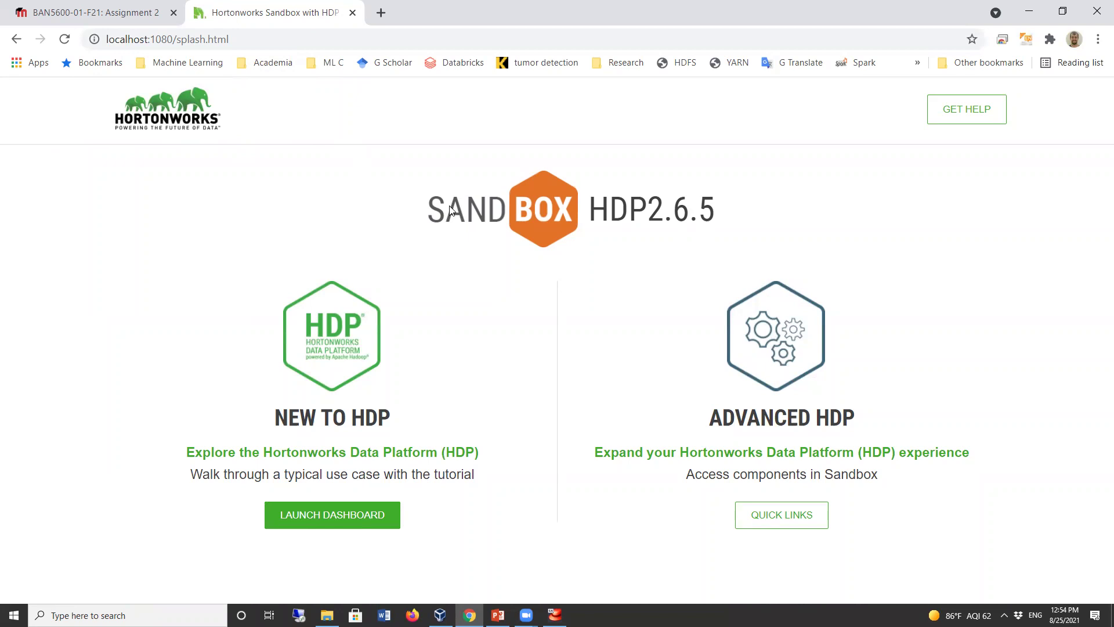
pyautogui.click(352, 520)
pyautogui.click(327, 525)
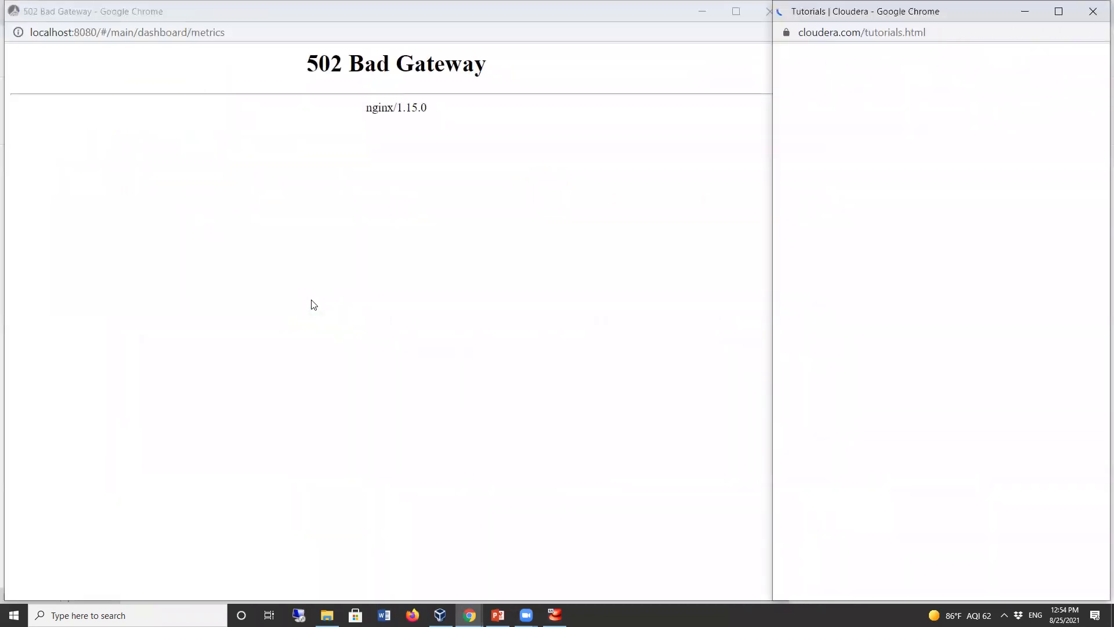
pyautogui.moveTo(205, 20); pyautogui.dragTo(319, 155)
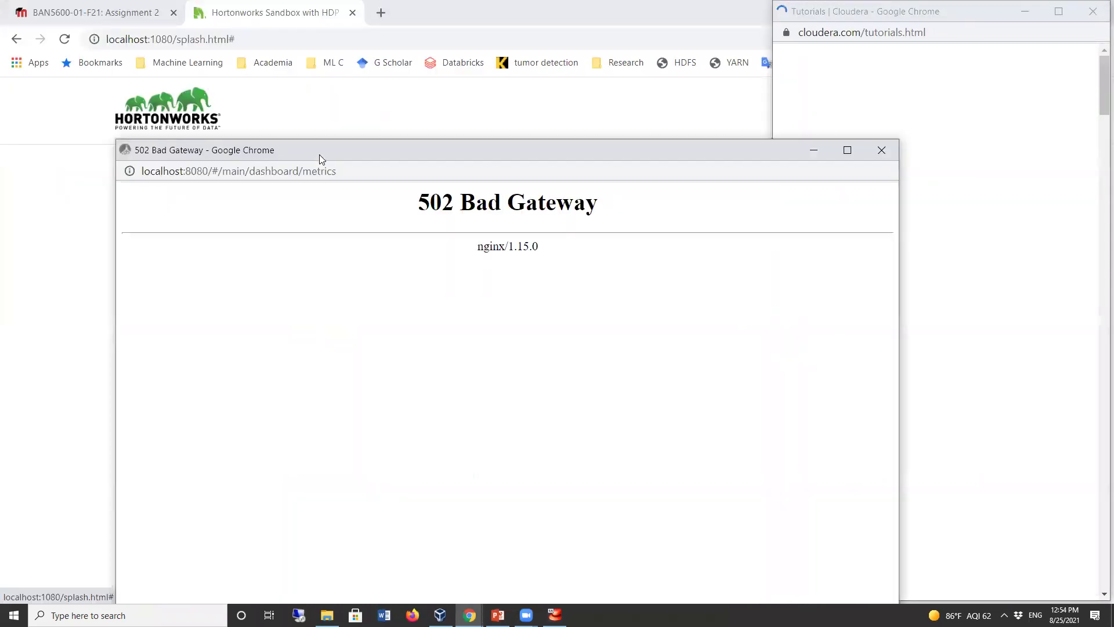
pyautogui.click(881, 150)
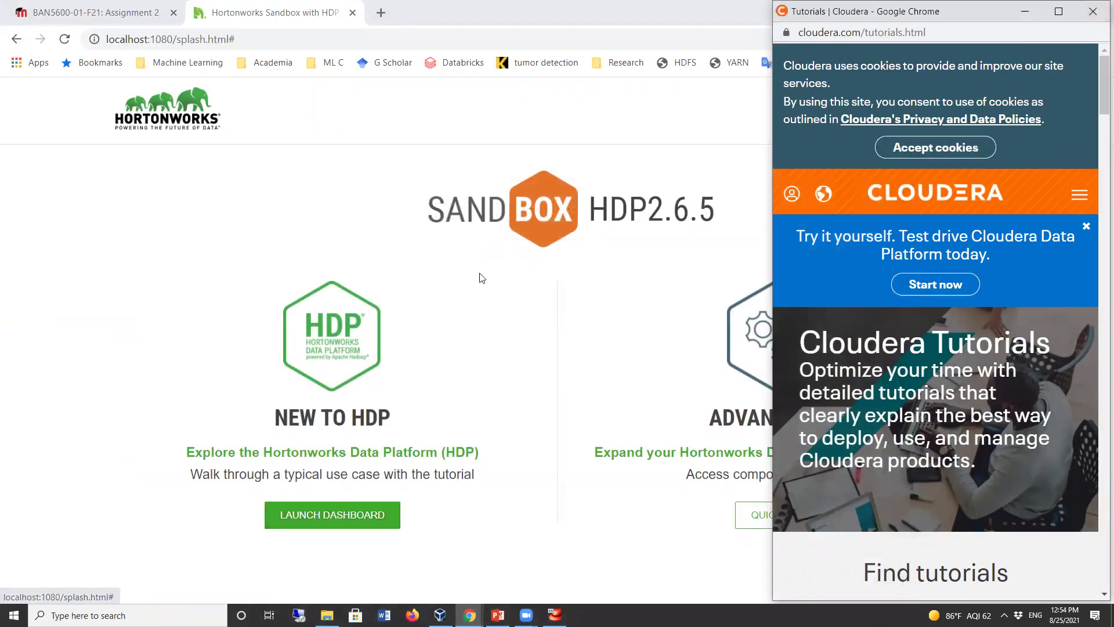
# Retry the dashboard from the welcome page, closing each 502 Bad Gateway window.
pyautogui.click(273, 229)
pyautogui.click(339, 514)
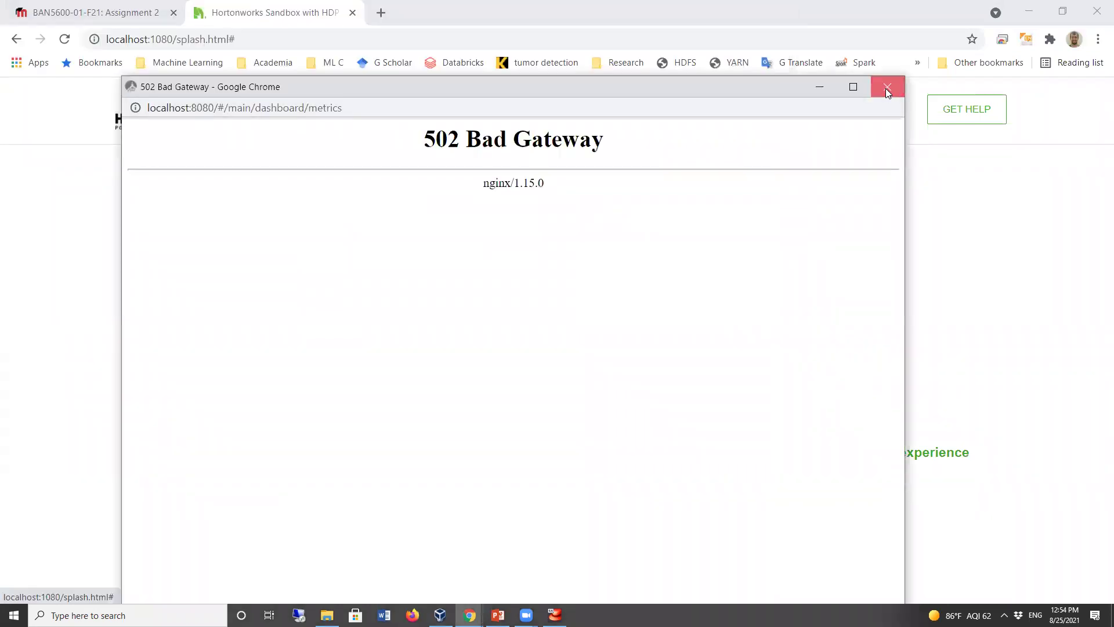
pyautogui.click(887, 88)
pyautogui.click(350, 516)
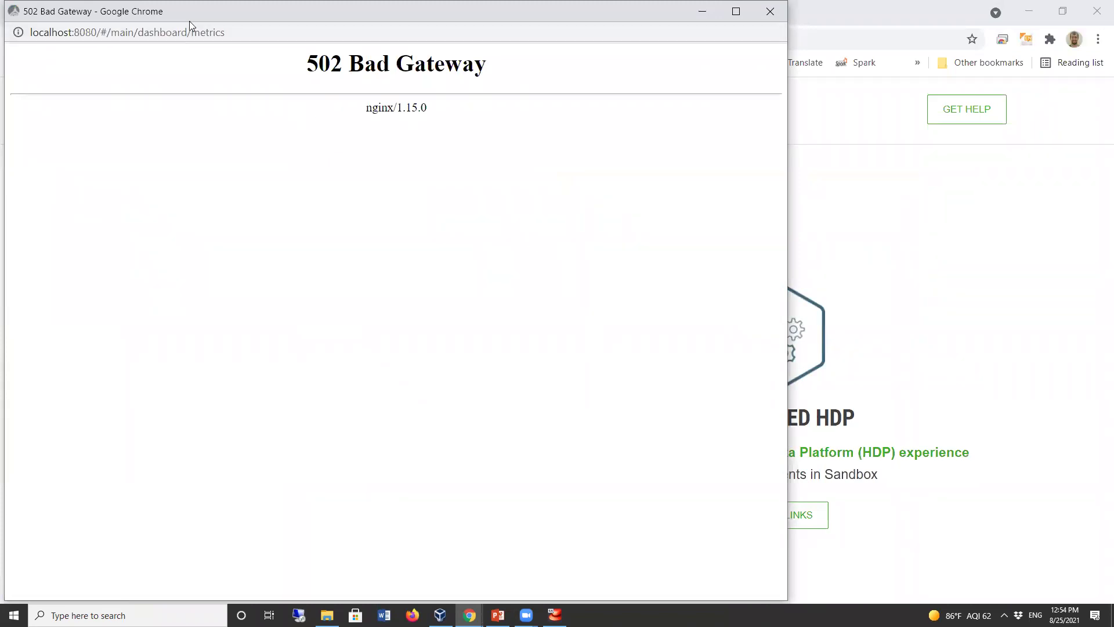
pyautogui.moveTo(179, 12); pyautogui.dragTo(312, 97)
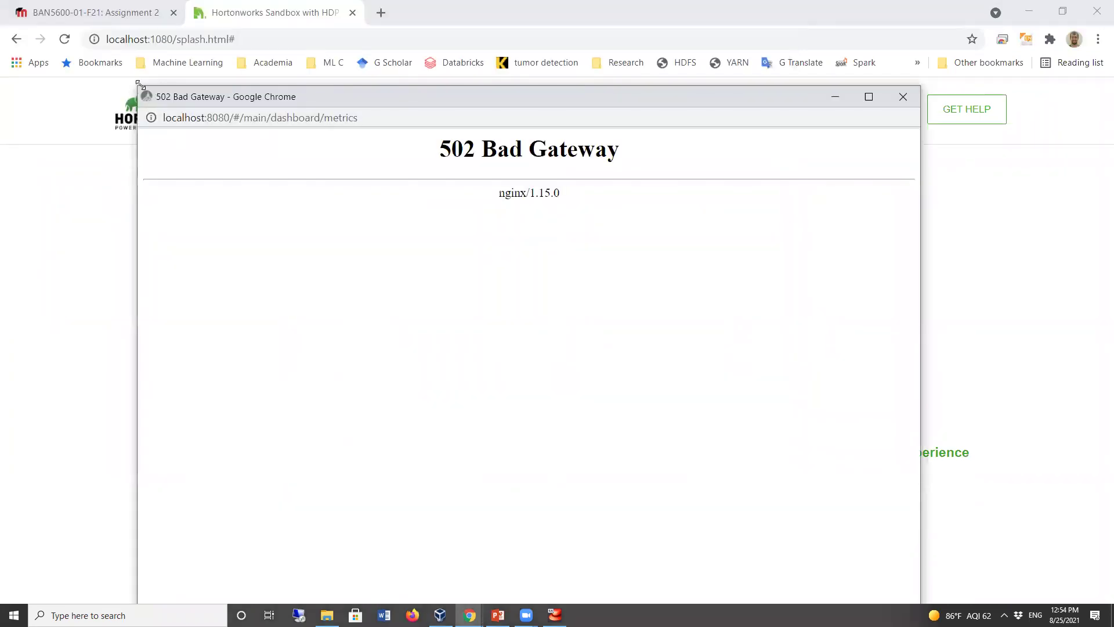
pyautogui.moveTo(139, 85); pyautogui.dragTo(196, 124)
pyautogui.click(899, 134)
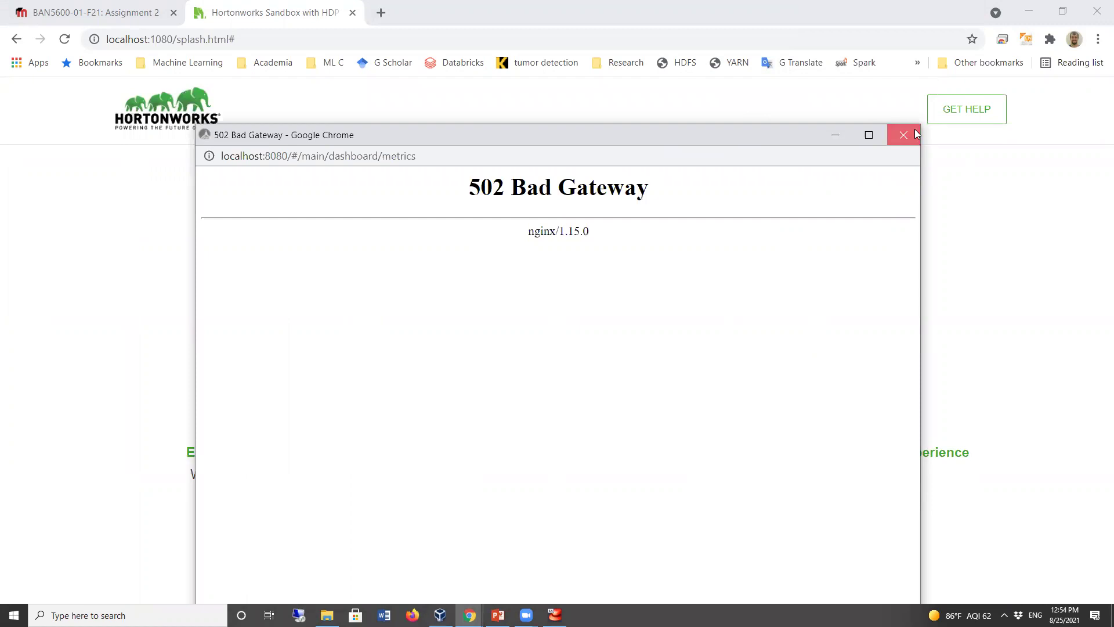
pyautogui.click(65, 38)
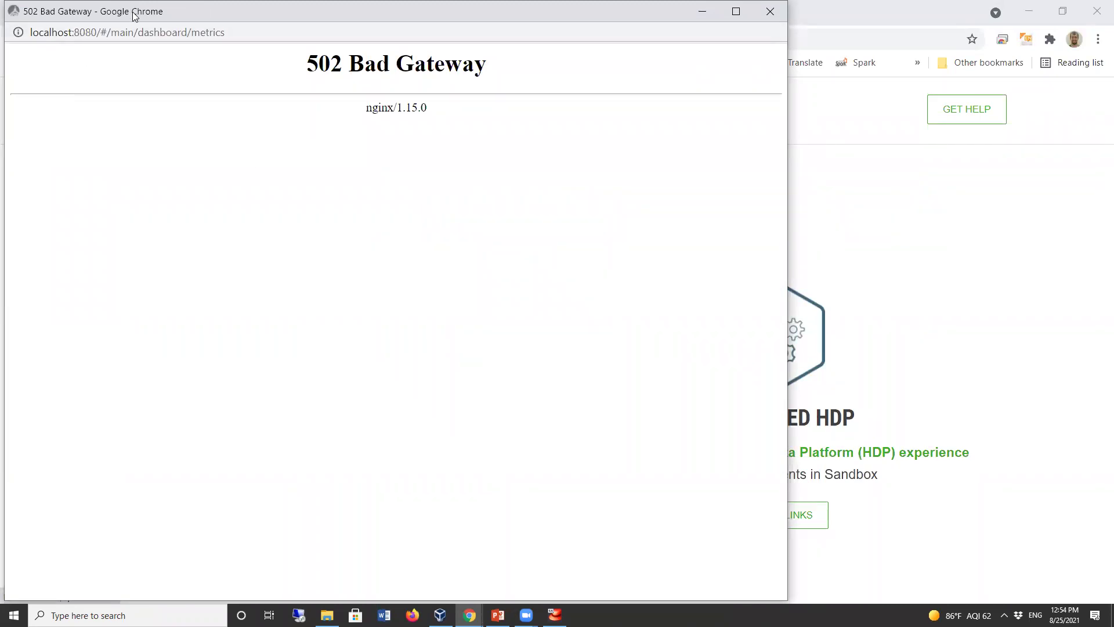
# Inspect the 8080 port in the error window's address, then retry and dismiss the 502 again.
pyautogui.moveTo(126, 11); pyautogui.dragTo(209, 130)
pyautogui.click(160, 151)
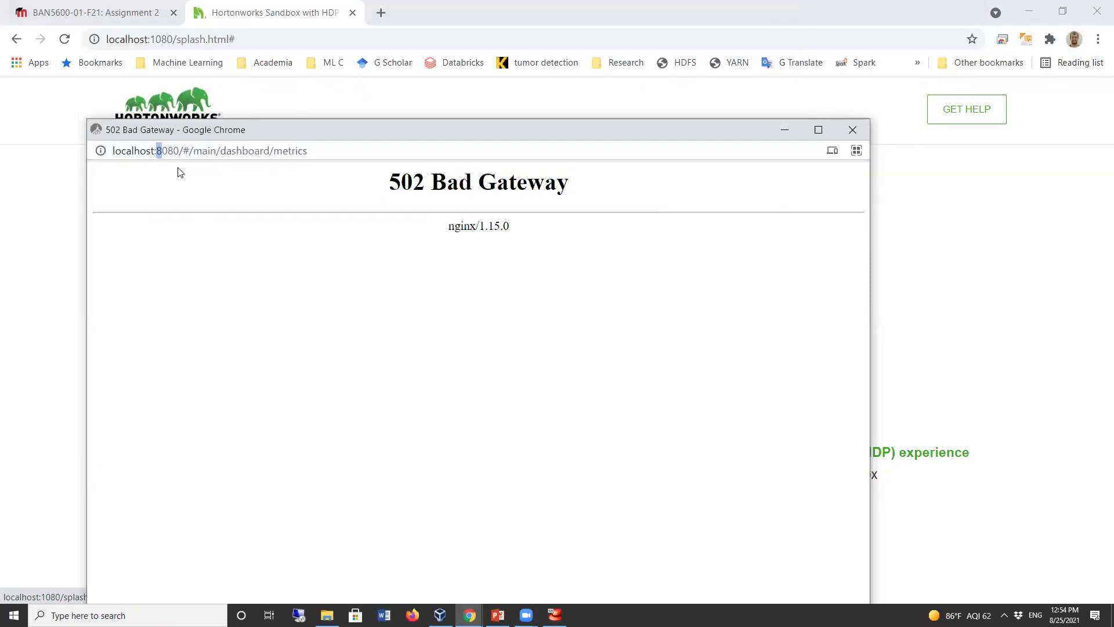
pyautogui.doubleClick(160, 150)
pyautogui.moveTo(162, 152); pyautogui.dragTo(157, 152)
pyautogui.click(853, 132)
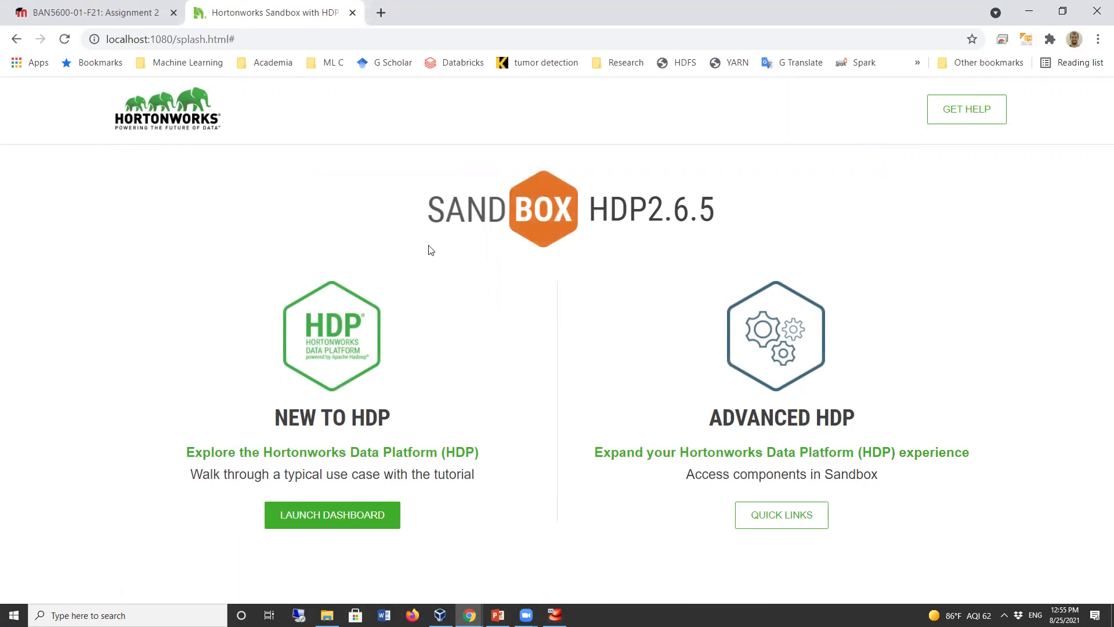
pyautogui.click(343, 524)
pyautogui.click(344, 529)
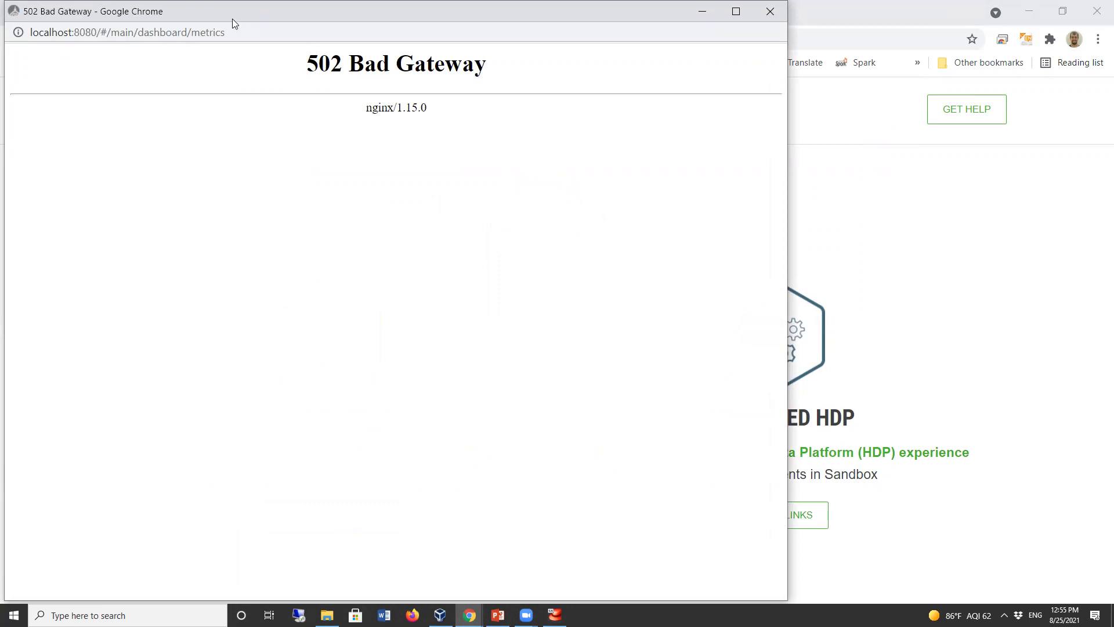
pyautogui.moveTo(232, 18); pyautogui.dragTo(342, 135)
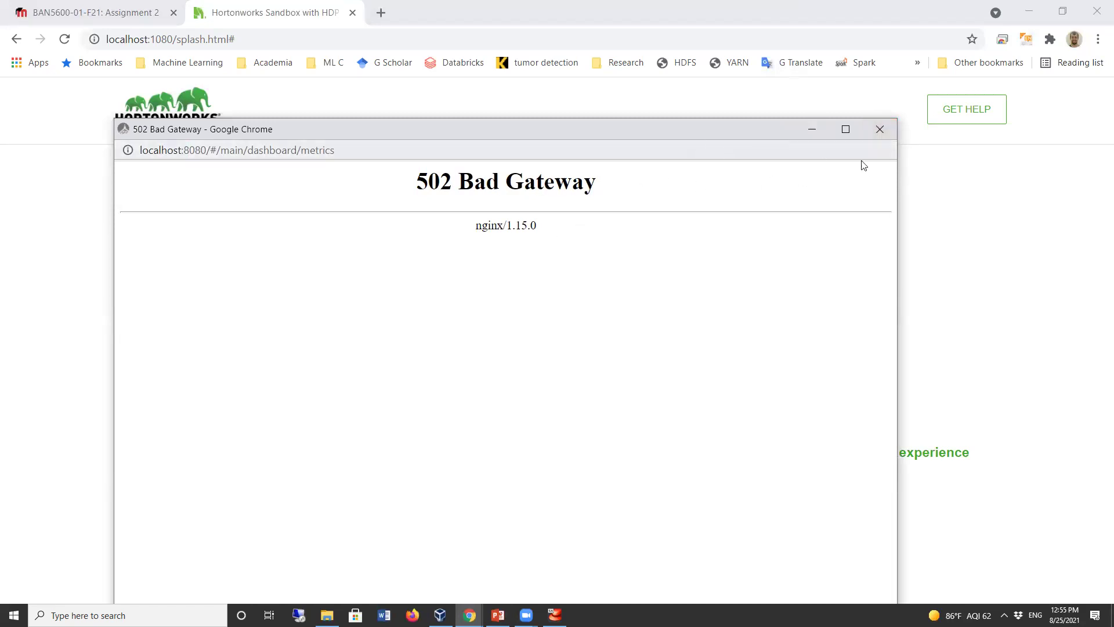
pyautogui.click(874, 130)
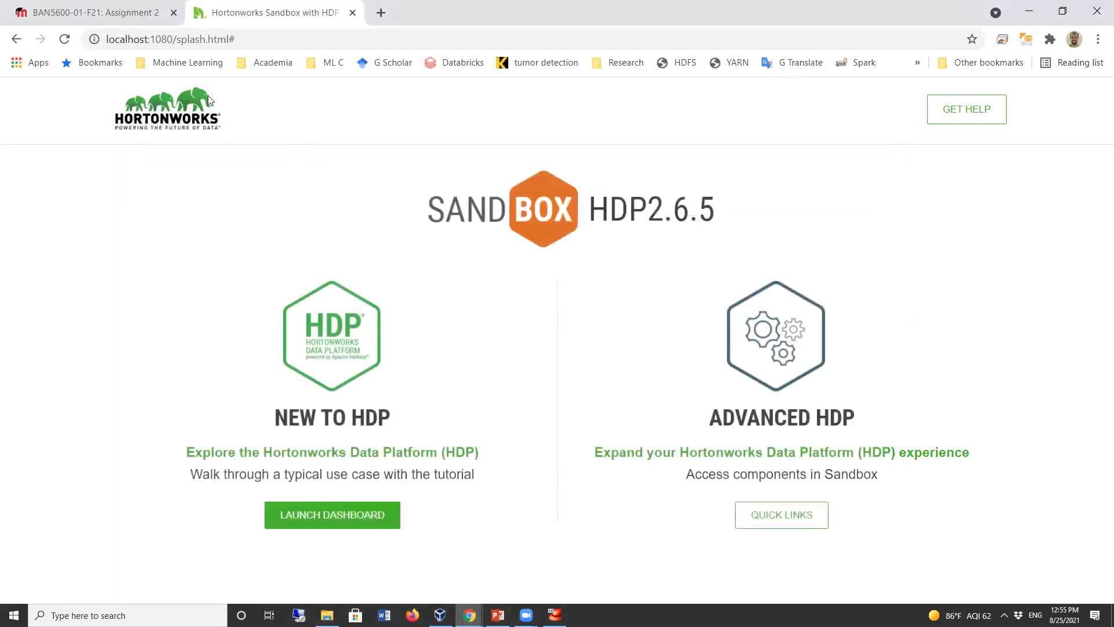
# Check the Sandbox VM console's access addresses in VirtualBox, then return to the browser's main menu.
pyautogui.click(555, 615)
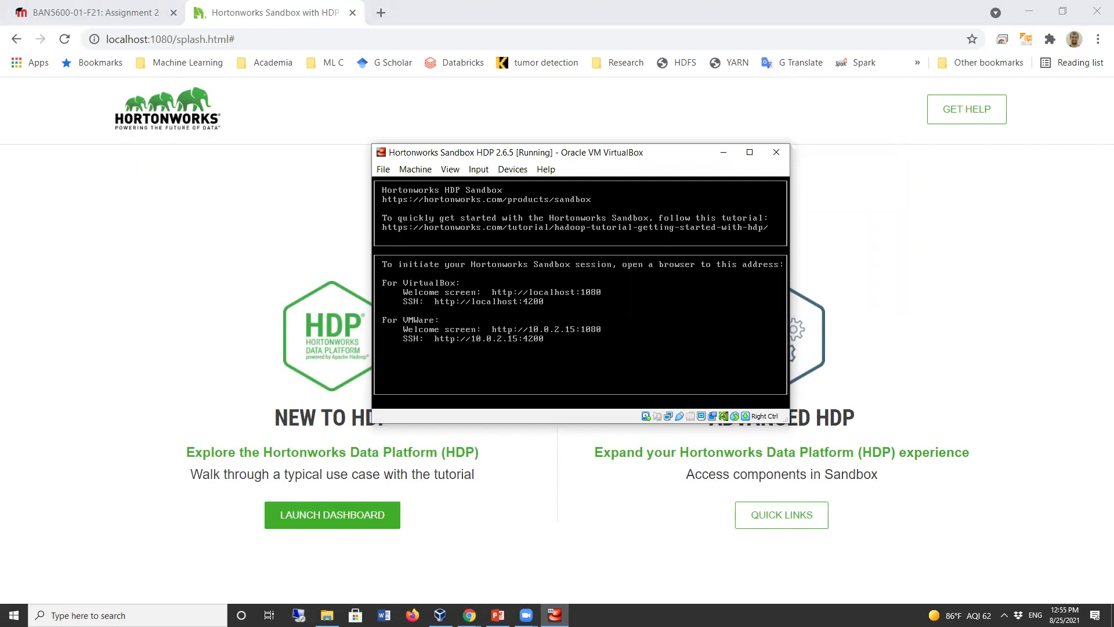
pyautogui.click(209, 200)
pyautogui.click(395, 511)
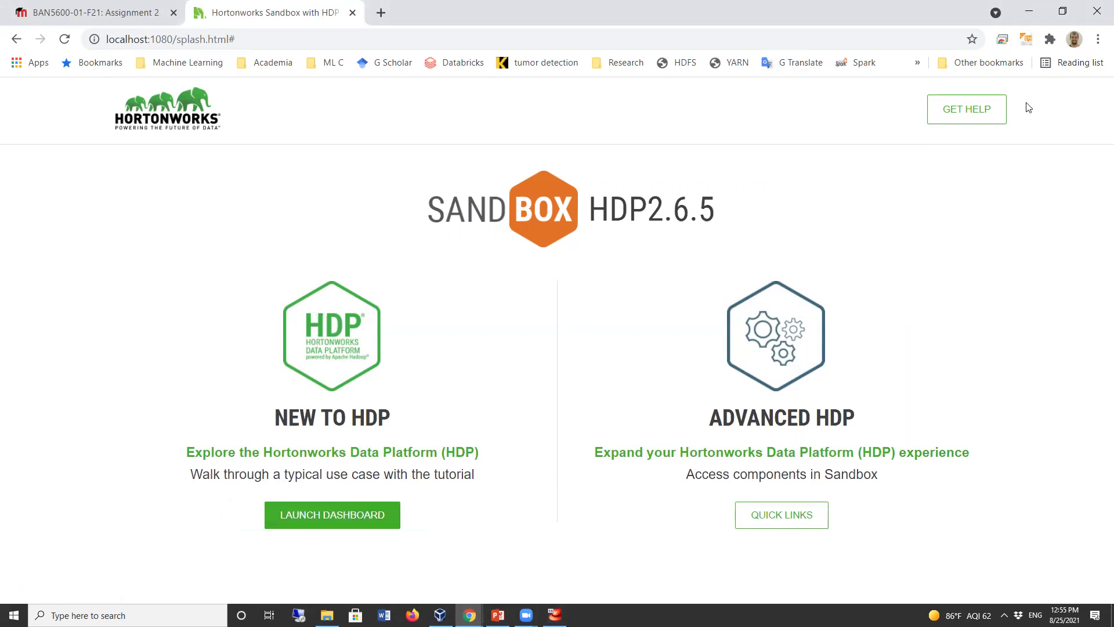
pyautogui.click(1098, 41)
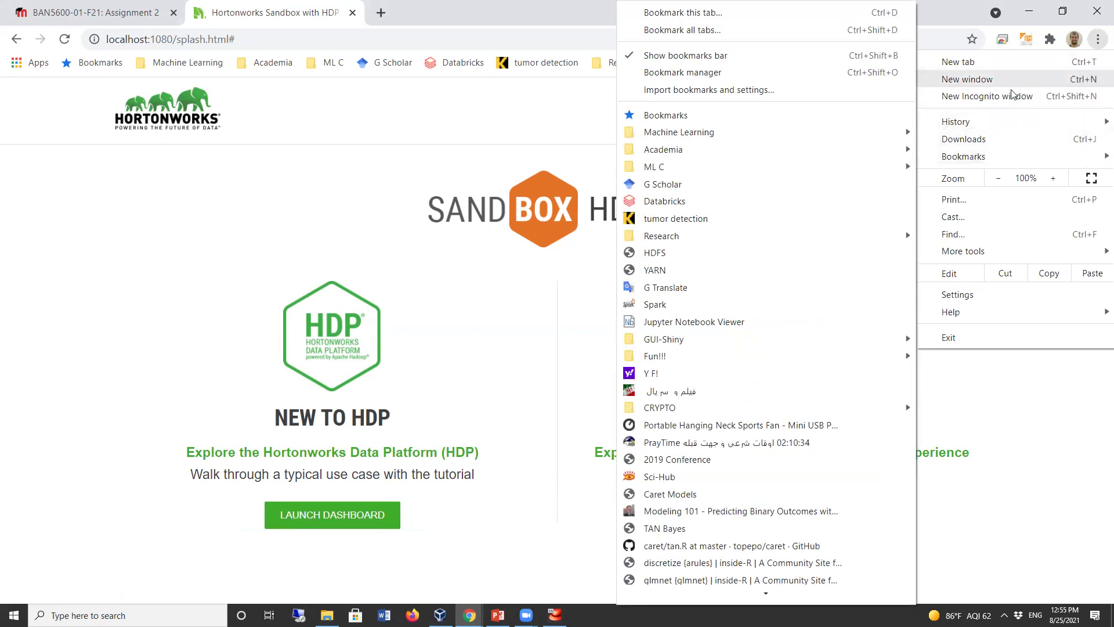
# Go to Chrome's Extensions page and remove the AdBlock 4.35.0 extension.
pyautogui.click(958, 295)
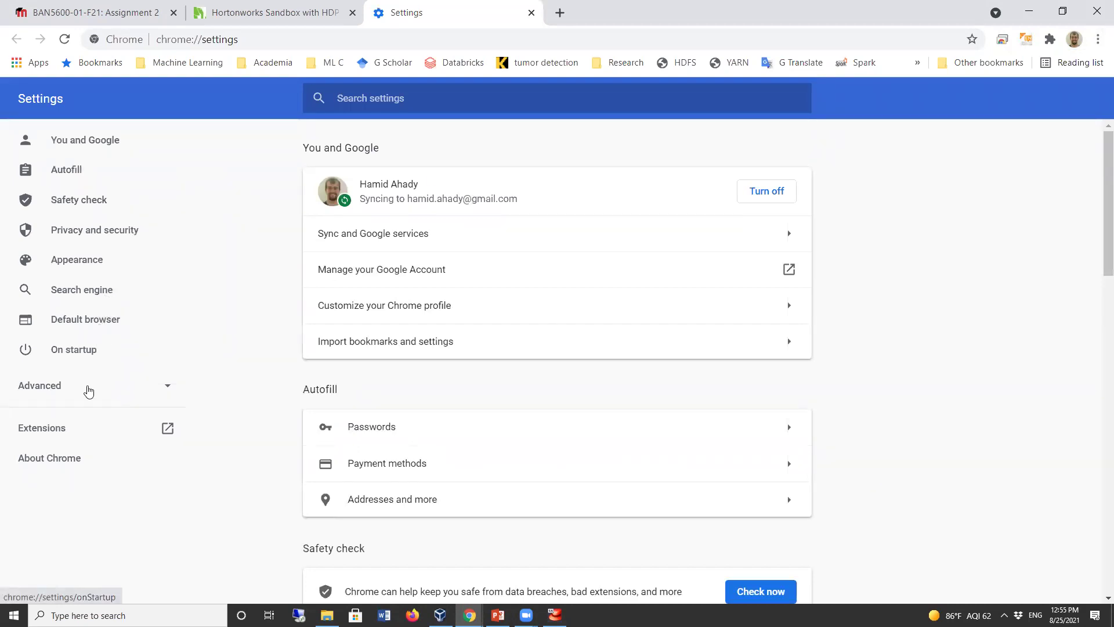
pyautogui.click(47, 428)
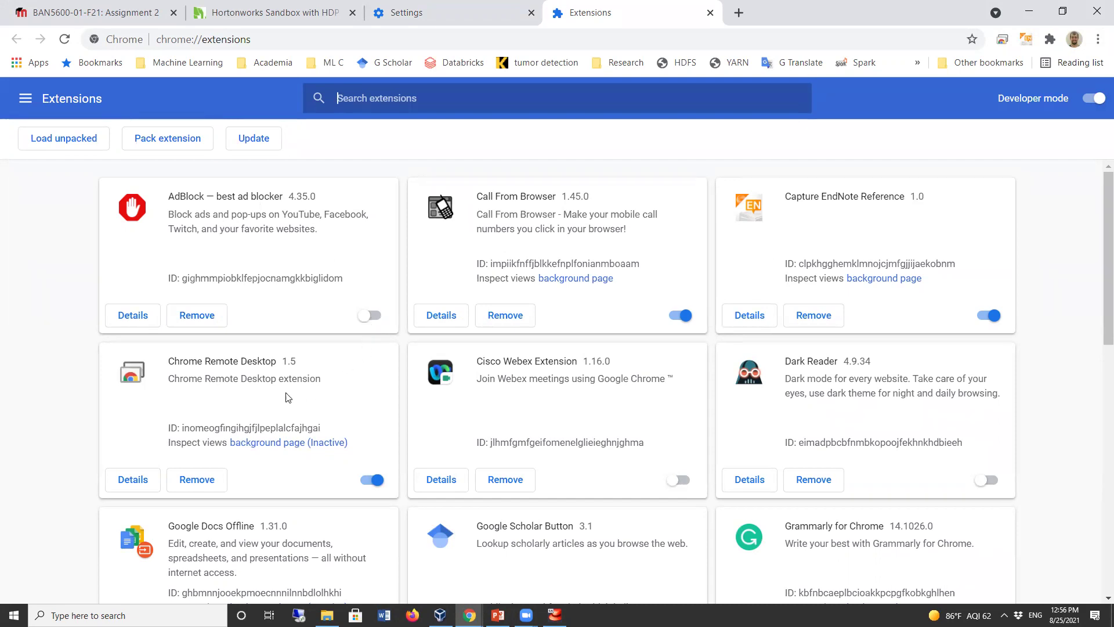
pyautogui.scroll(-9, 278, 394)
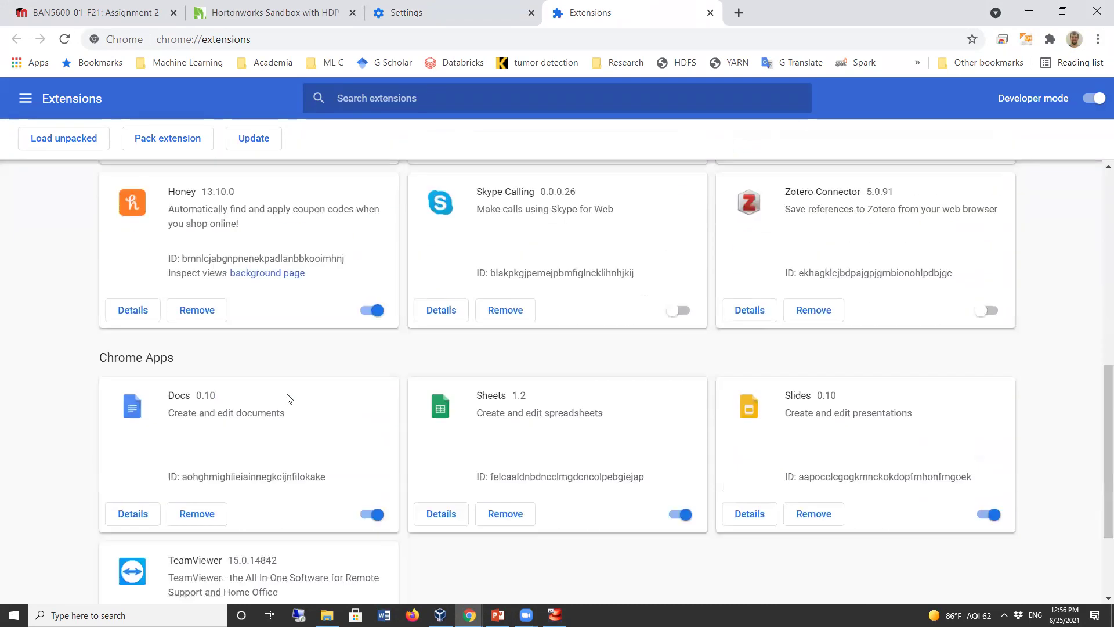
pyautogui.scroll(-2, 287, 398)
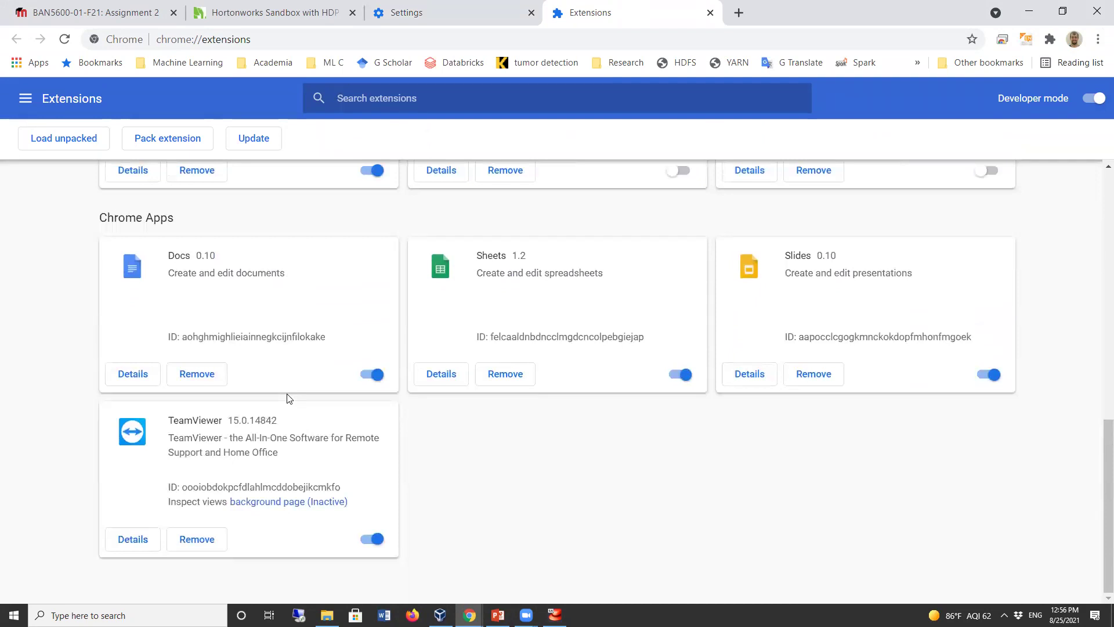
pyautogui.press('F5')
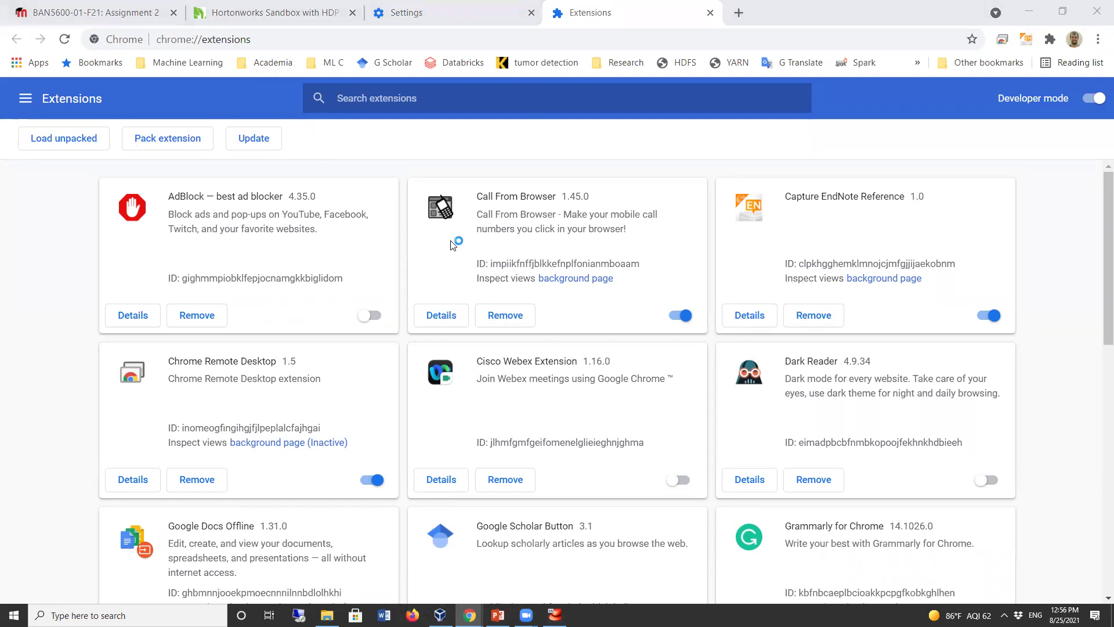
pyautogui.click(195, 319)
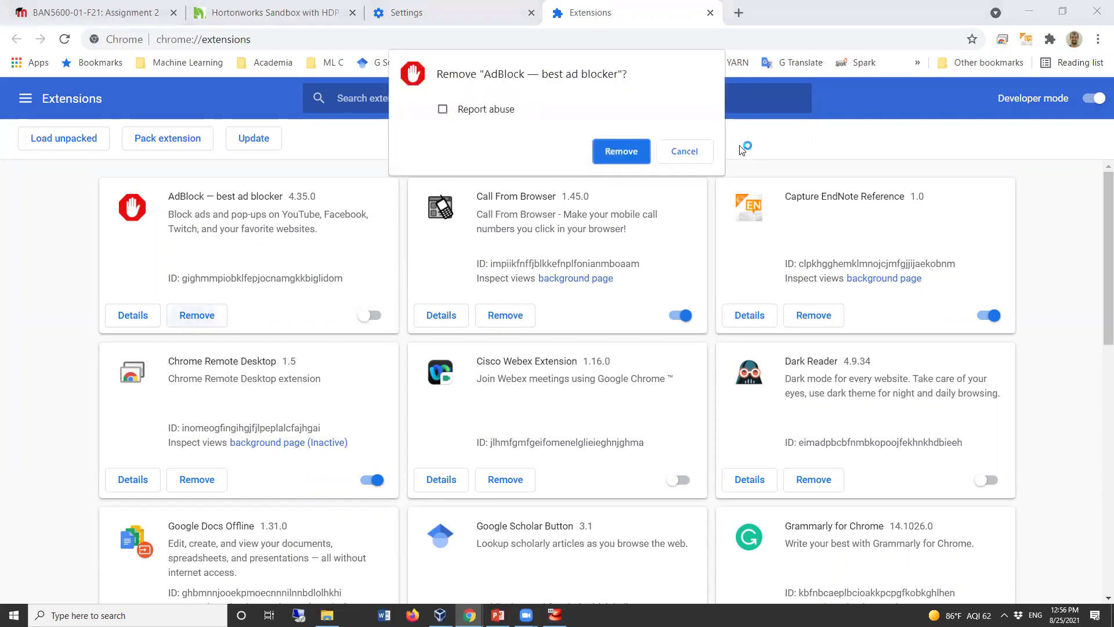
pyautogui.click(615, 153)
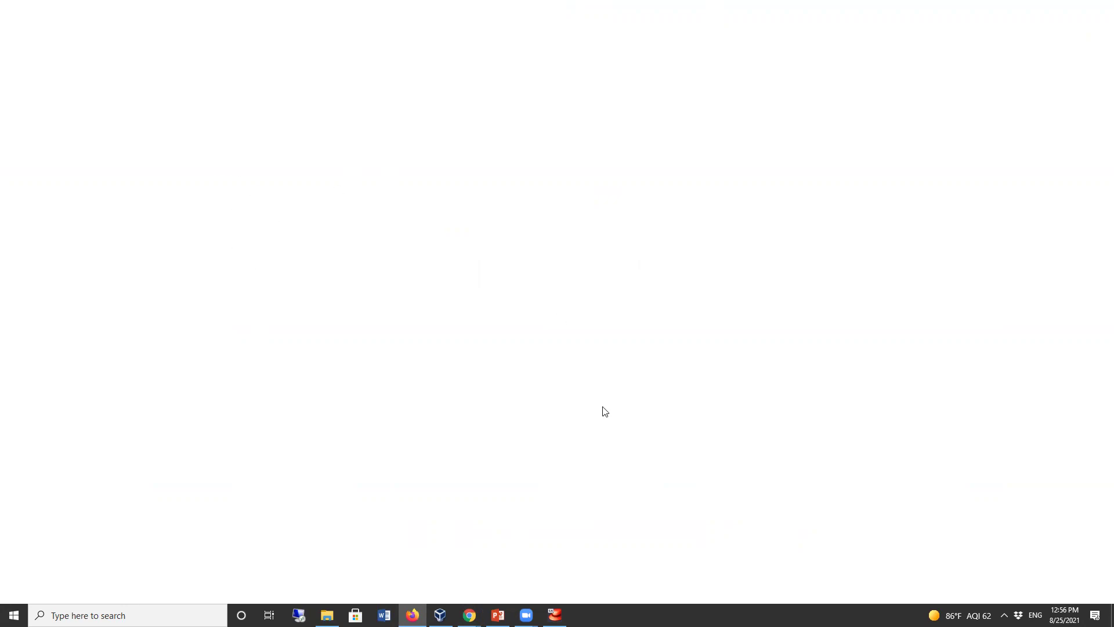
# Go to localhost:1080 in Firefox and launch the sandbox dashboard.
pyautogui.click(246, 37)
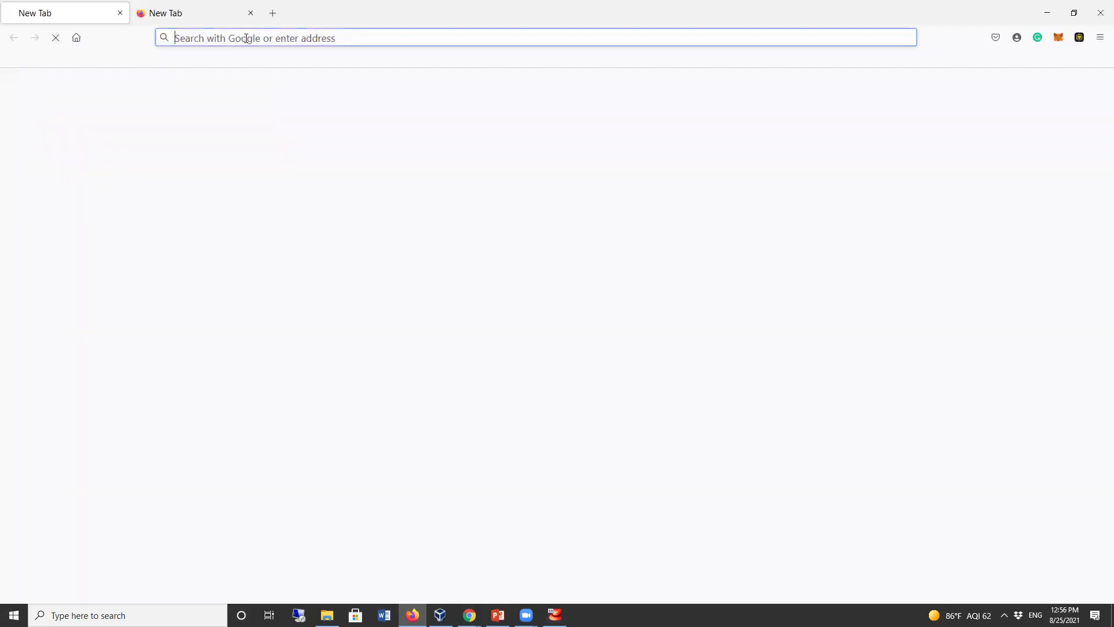
pyautogui.write('local')
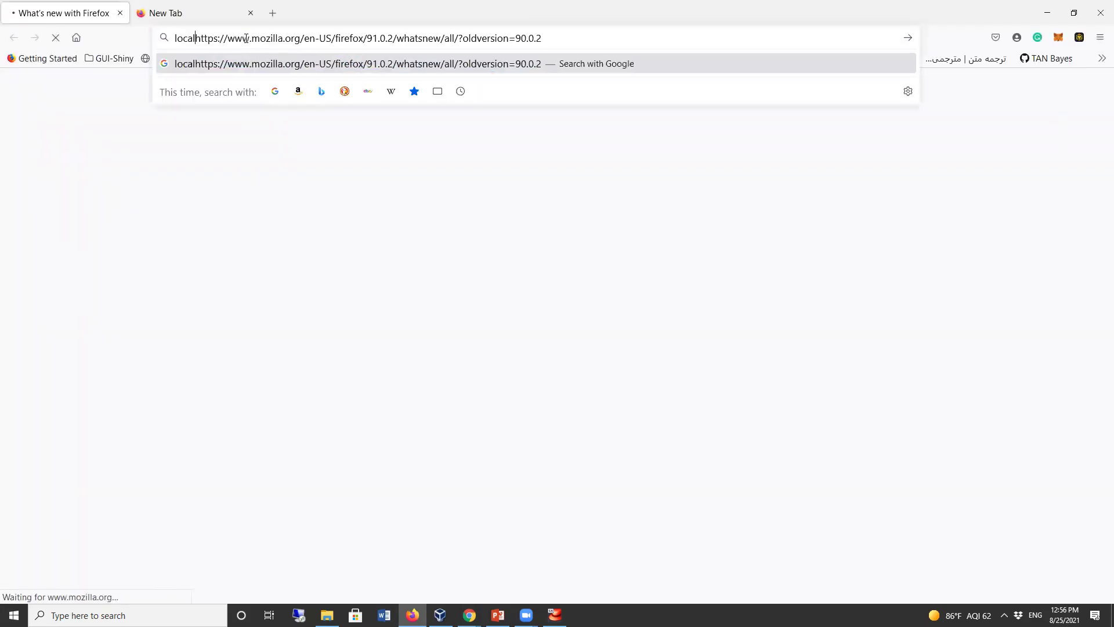
pyautogui.press('Delete')
pyautogui.press('Delete')
pyautogui.press('Delete')
pyautogui.press('Delete')
pyautogui.press('Delete')
pyautogui.press('Delete')
pyautogui.press('Delete')
pyautogui.press('Delete')
pyautogui.press('Delete')
pyautogui.press('Delete')
pyautogui.press('Delete')
pyautogui.press('Delete')
pyautogui.press('Delete')
pyautogui.press('Delete')
pyautogui.press('Delete')
pyautogui.press('Delete')
pyautogui.press('Delete')
pyautogui.press('Delete')
pyautogui.press('Delete')
pyautogui.press('Delete')
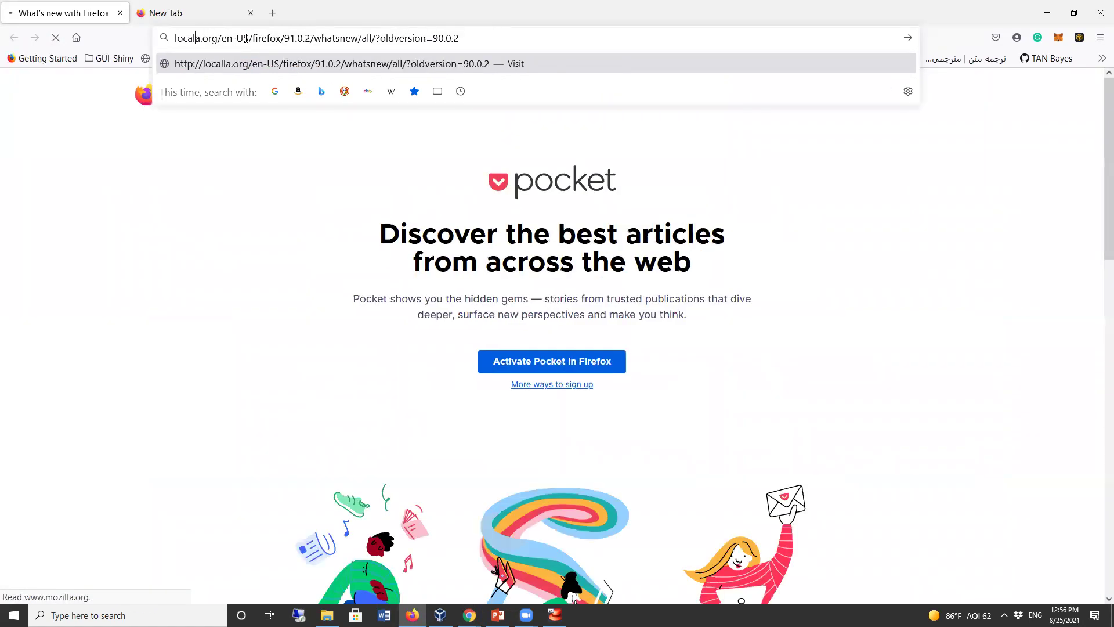
pyautogui.press('BackSpace')
pyautogui.press('BackSpace')
pyautogui.press('BackSpace')
pyautogui.press('BackSpace')
pyautogui.press('BackSpace')
pyautogui.press('Delete')
pyautogui.press('Delete')
pyautogui.press('Delete')
pyautogui.press('Delete')
pyautogui.press('Delete')
pyautogui.press('Delete')
pyautogui.press('Delete')
pyautogui.press('Delete')
pyautogui.press('Delete')
pyautogui.press('Delete')
pyautogui.press('Delete')
pyautogui.press('Delete')
pyautogui.press('Delete')
pyautogui.press('Delete')
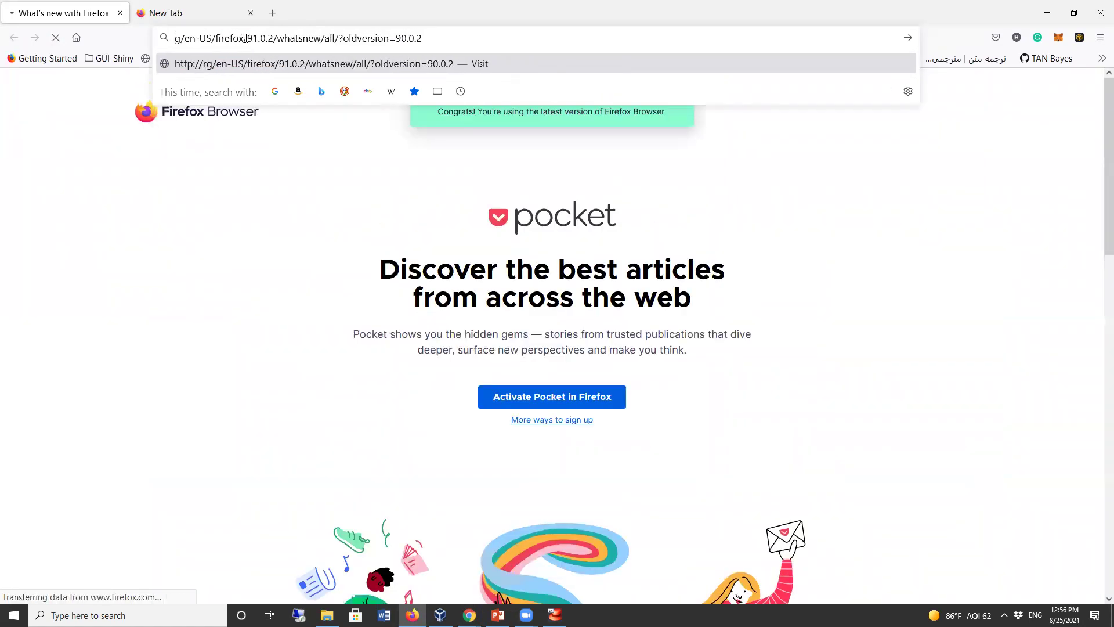
pyautogui.press('Delete')
pyautogui.press('Delete')
pyautogui.press('Delete')
pyautogui.press('Delete')
pyautogui.press('Delete')
pyautogui.press('Delete')
pyautogui.press('Delete')
pyautogui.press('Delete')
pyautogui.press('Delete')
pyautogui.press('Delete')
pyautogui.press('Delete')
pyautogui.press('Delete')
pyautogui.press('Delete')
pyautogui.press('Delete')
pyautogui.press('Delete')
pyautogui.press('Delete')
pyautogui.press('Delete')
pyautogui.press('Delete')
pyautogui.press('Delete')
pyautogui.press('Delete')
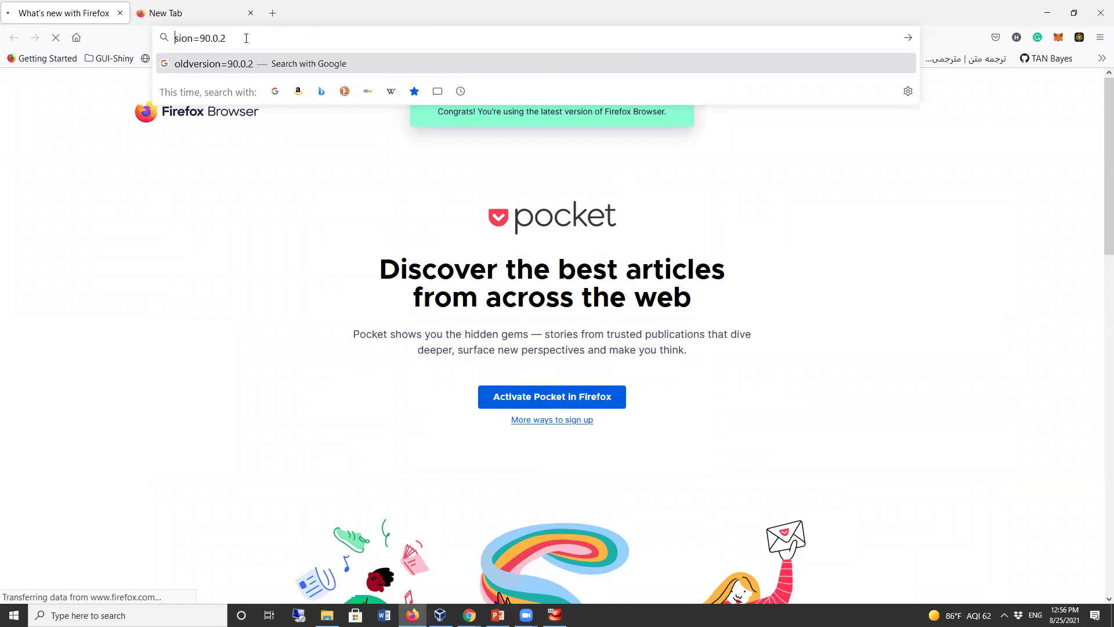
pyautogui.write('localhost:1080/')
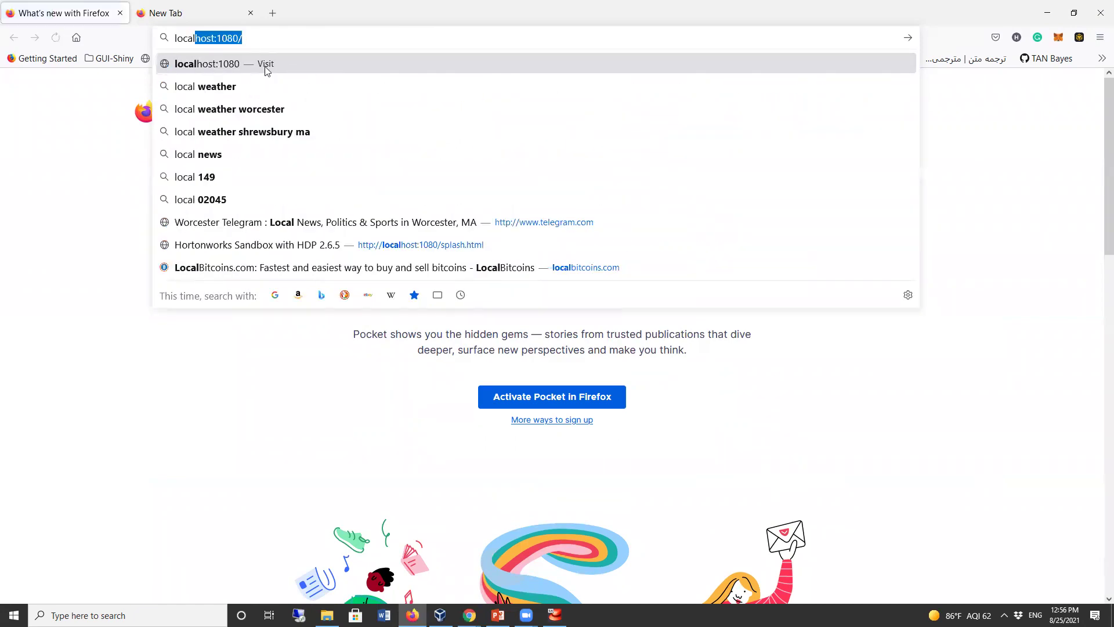
pyautogui.press('Return')
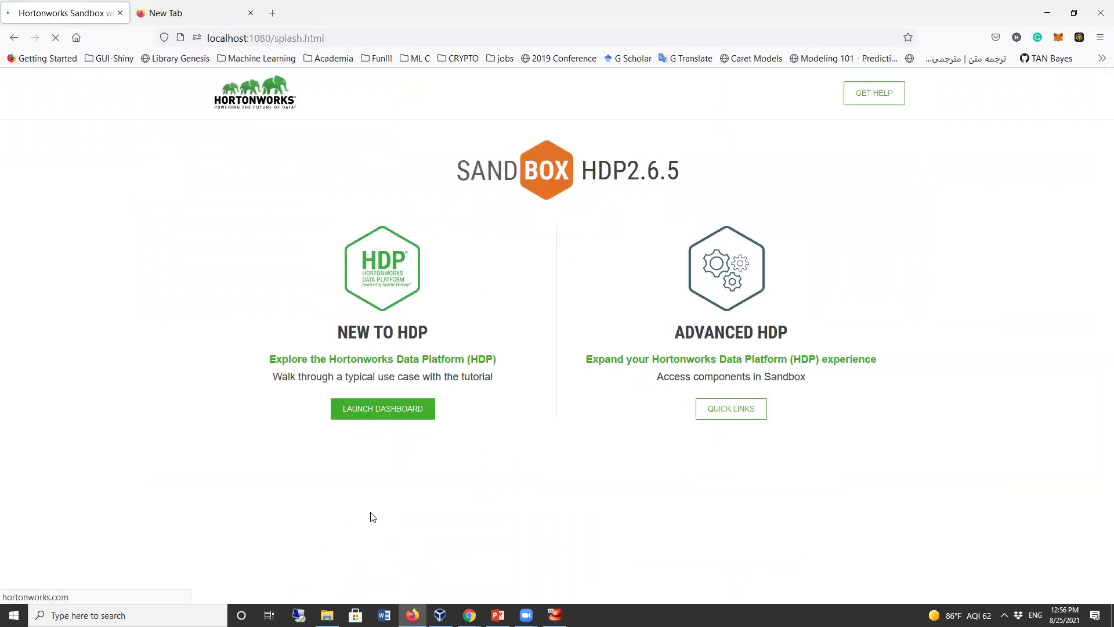
pyautogui.click(377, 412)
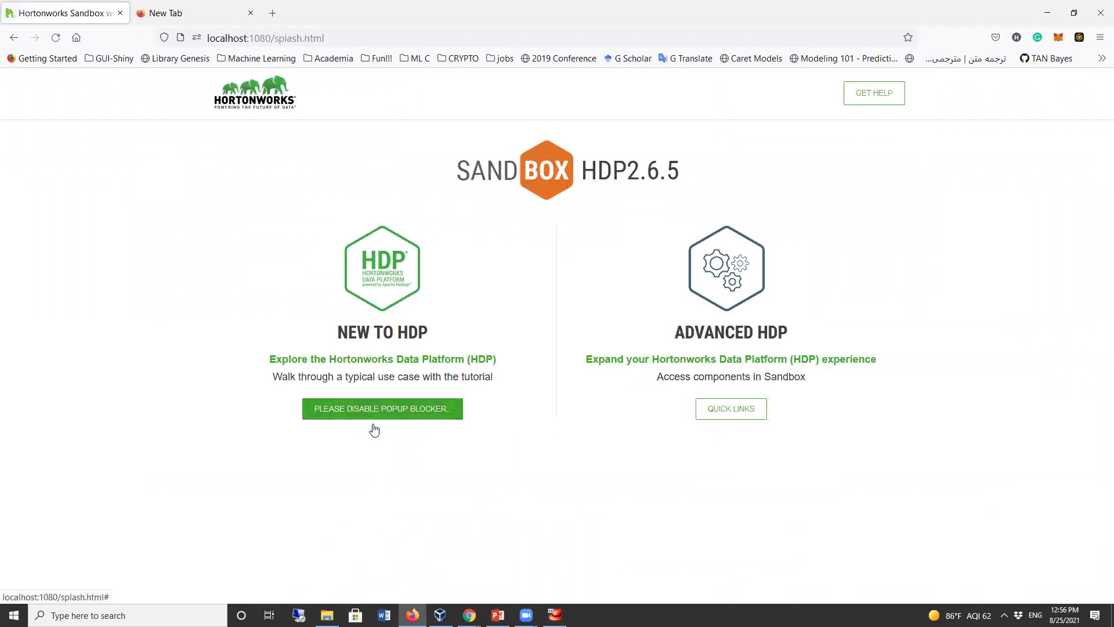
# Fill the Ambari Sign in form with the saved sandbox login and sign in.
pyautogui.click(440, 156)
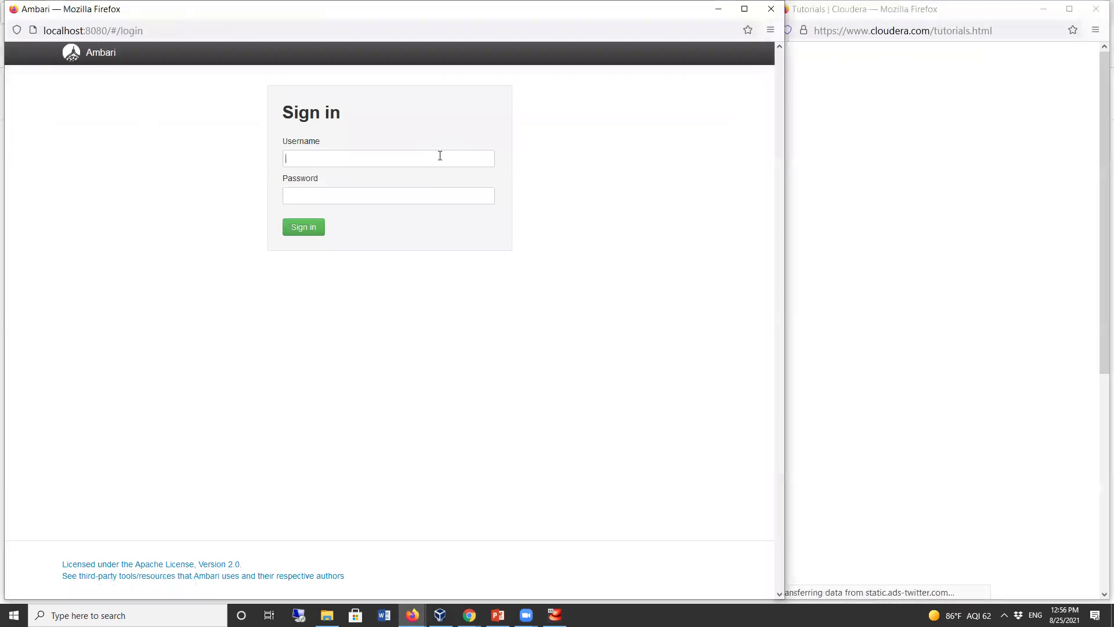
pyautogui.click(440, 155)
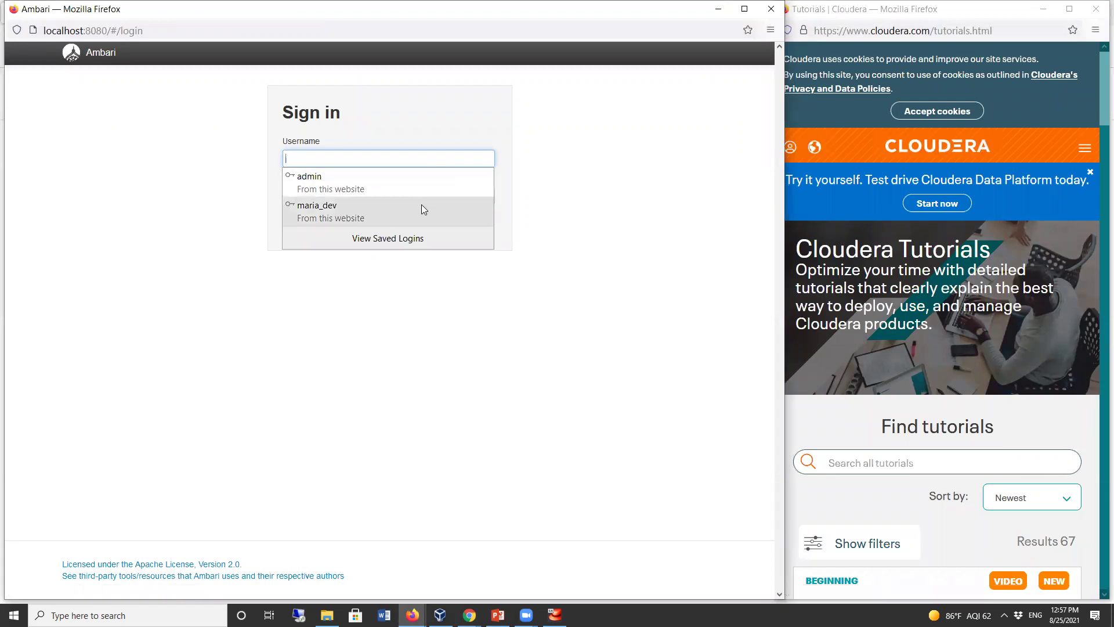
pyautogui.click(325, 207)
pyautogui.click(372, 195)
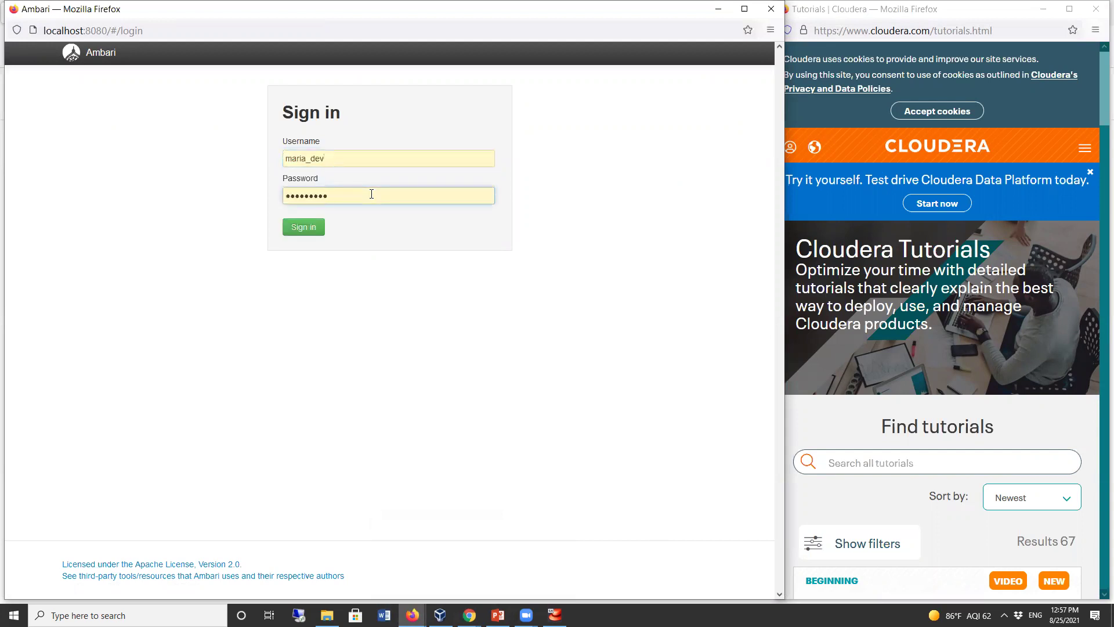
pyautogui.doubleClick(343, 155)
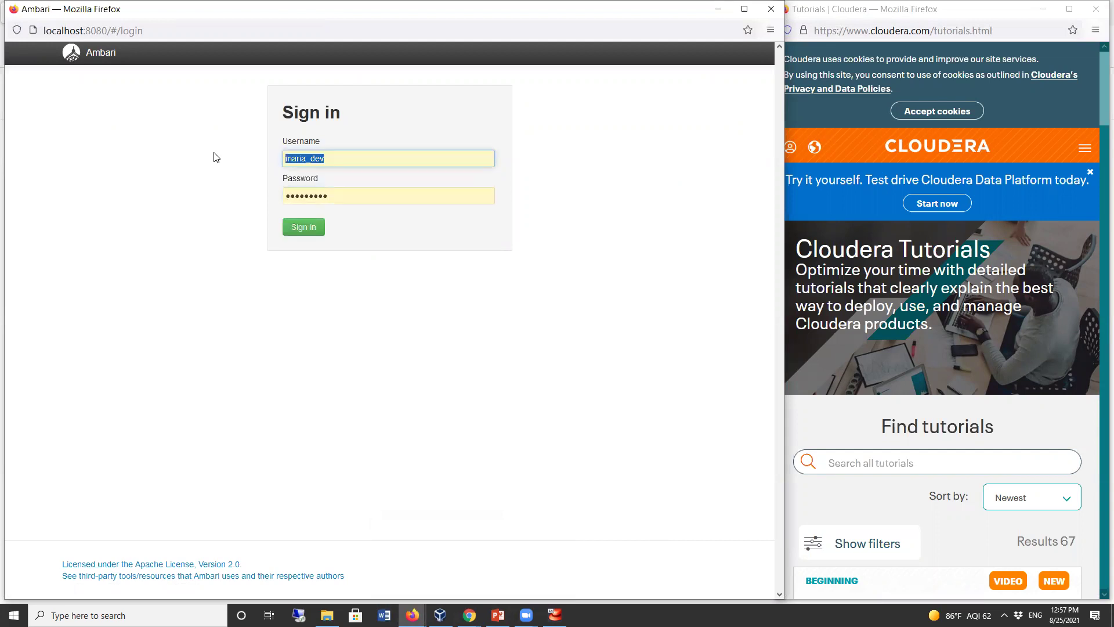
pyautogui.doubleClick(356, 197)
pyautogui.click(356, 196)
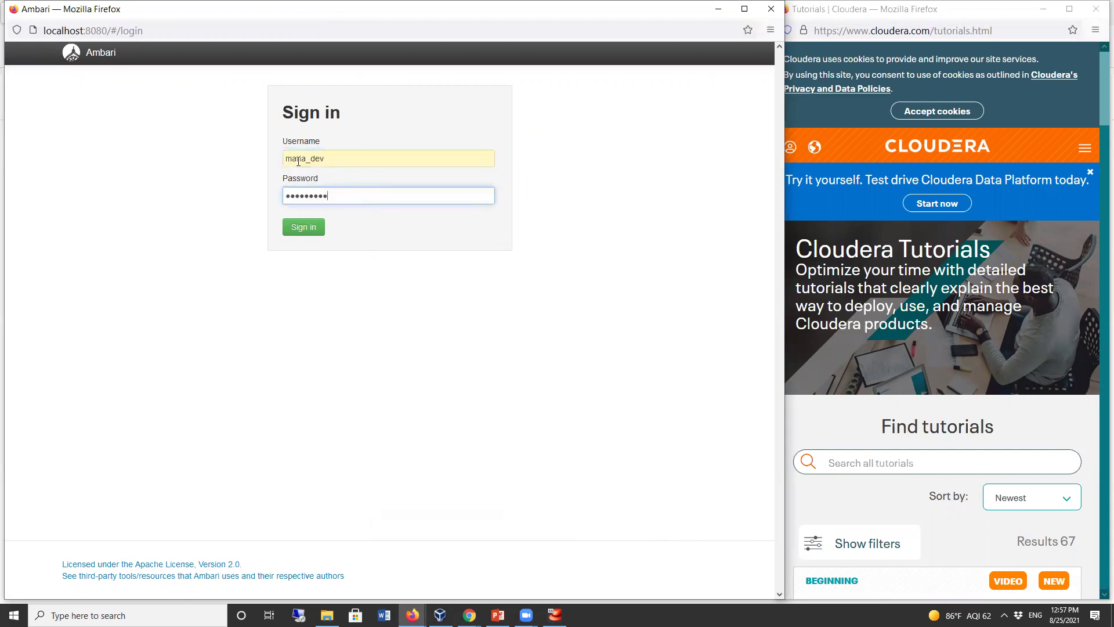
pyautogui.click(295, 230)
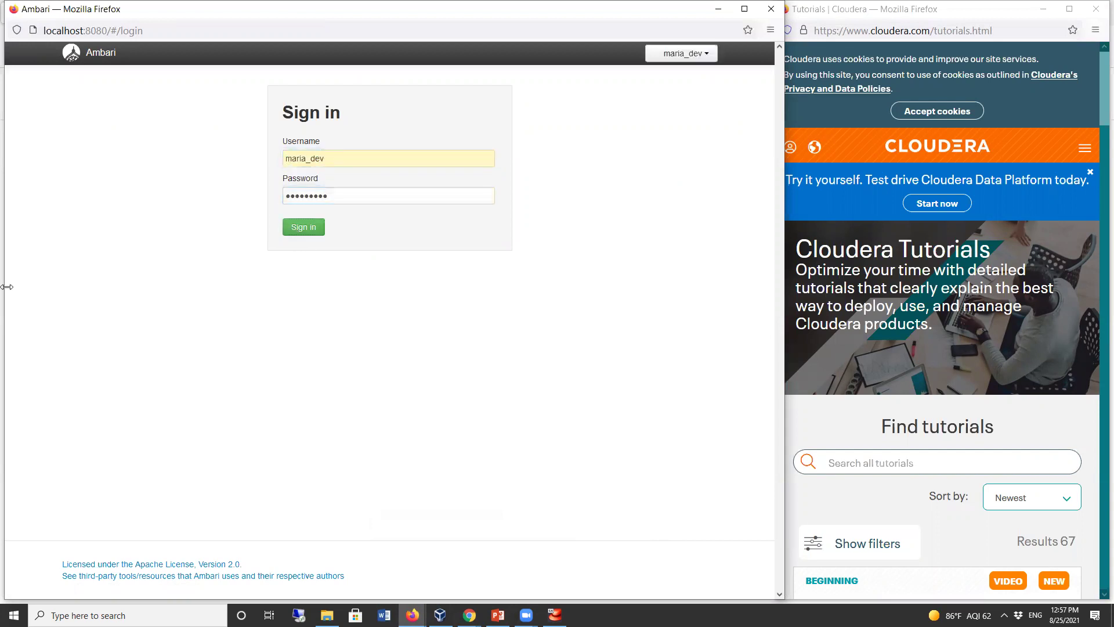
# Sign in, review the 27 critical and warning alerts, then switch back to Ch01.pptx.
pyautogui.press('Return')
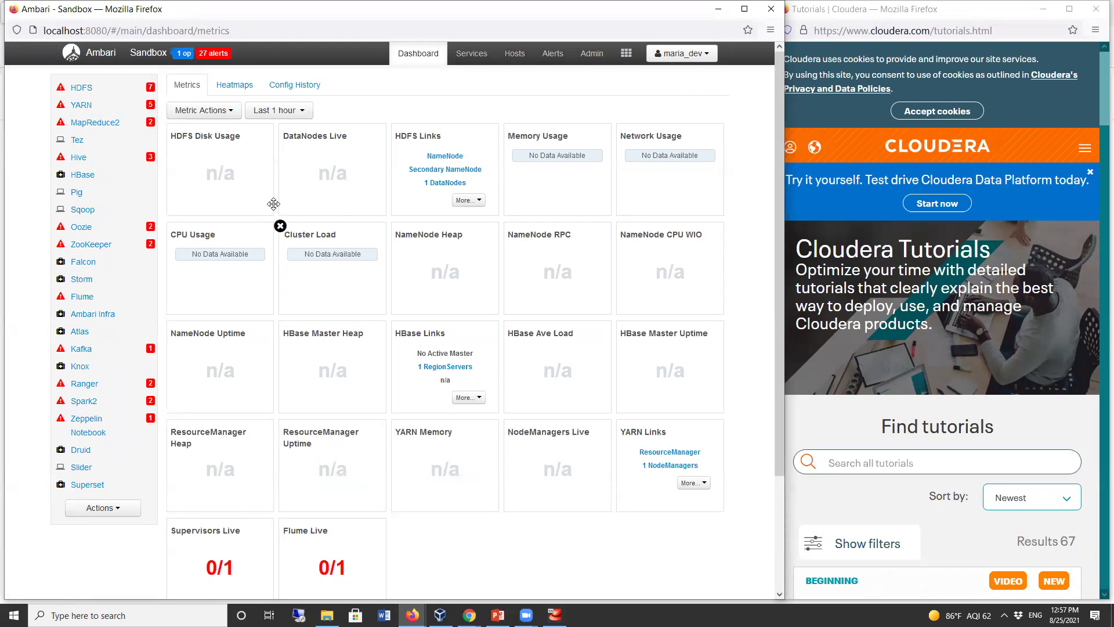
pyautogui.click(213, 55)
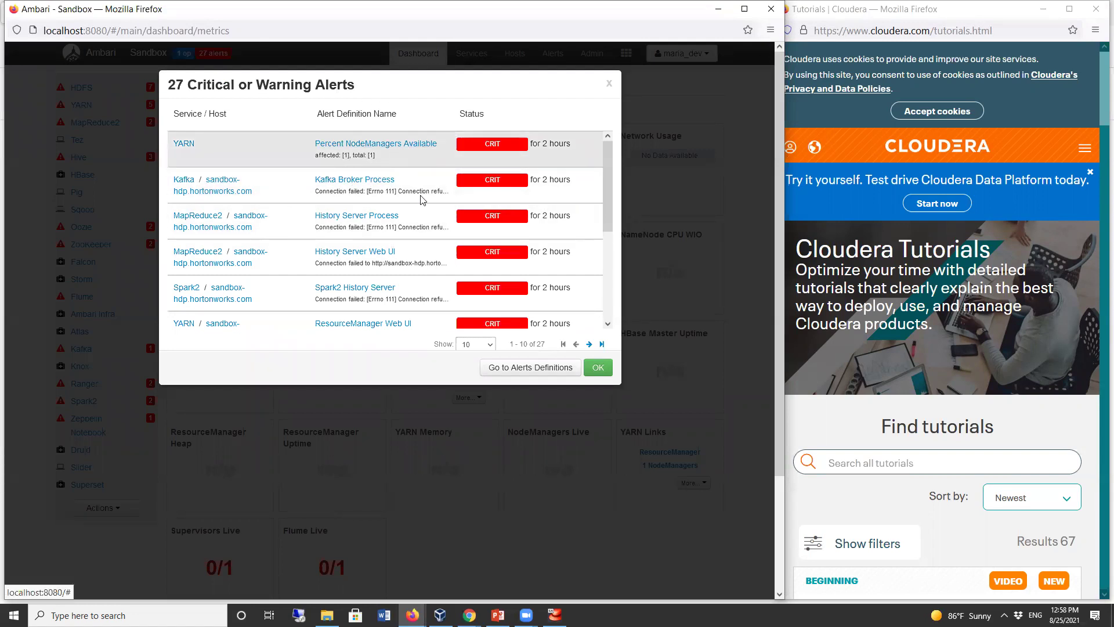
pyautogui.click(604, 367)
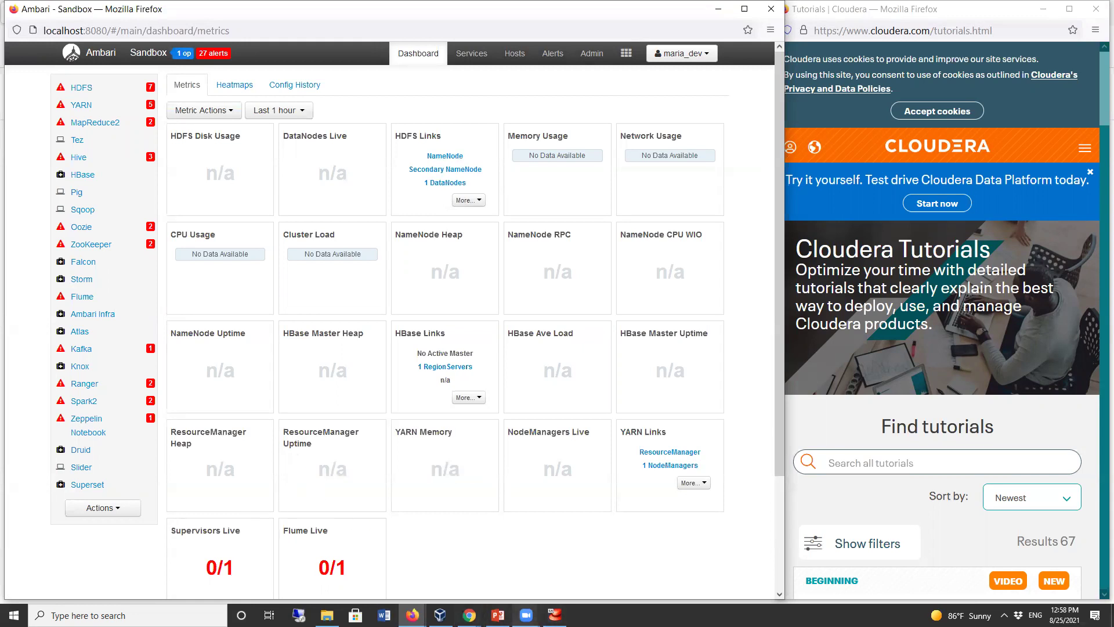
pyautogui.click(497, 615)
pyautogui.scroll(10, 105, 440)
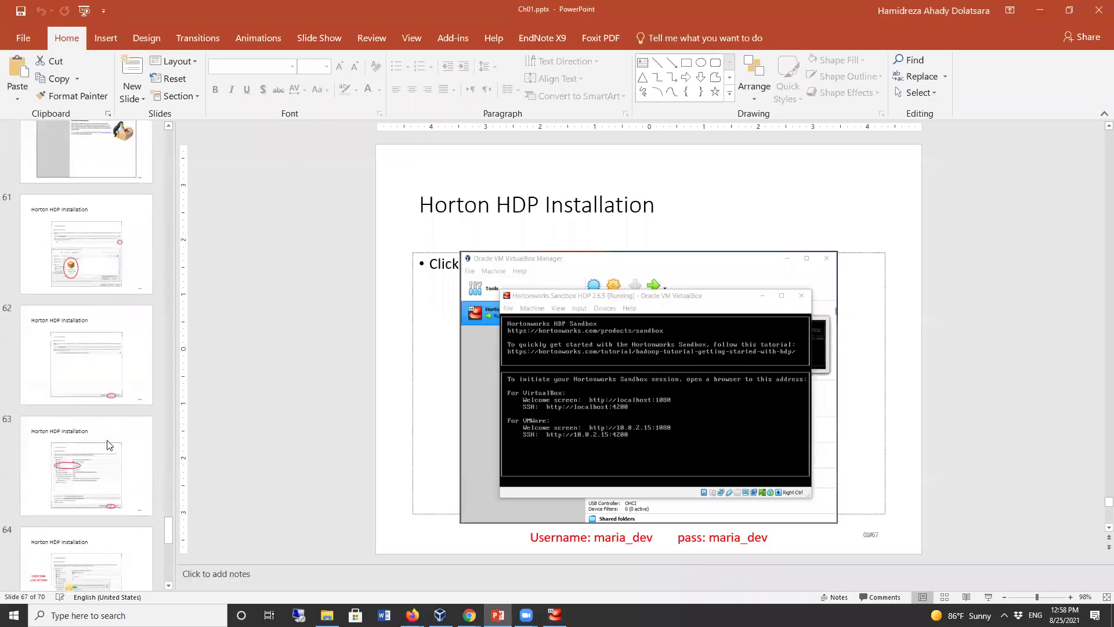
# Return to slide 67 and search the presentation for 'lab'.
pyautogui.scroll(20, 106, 444)
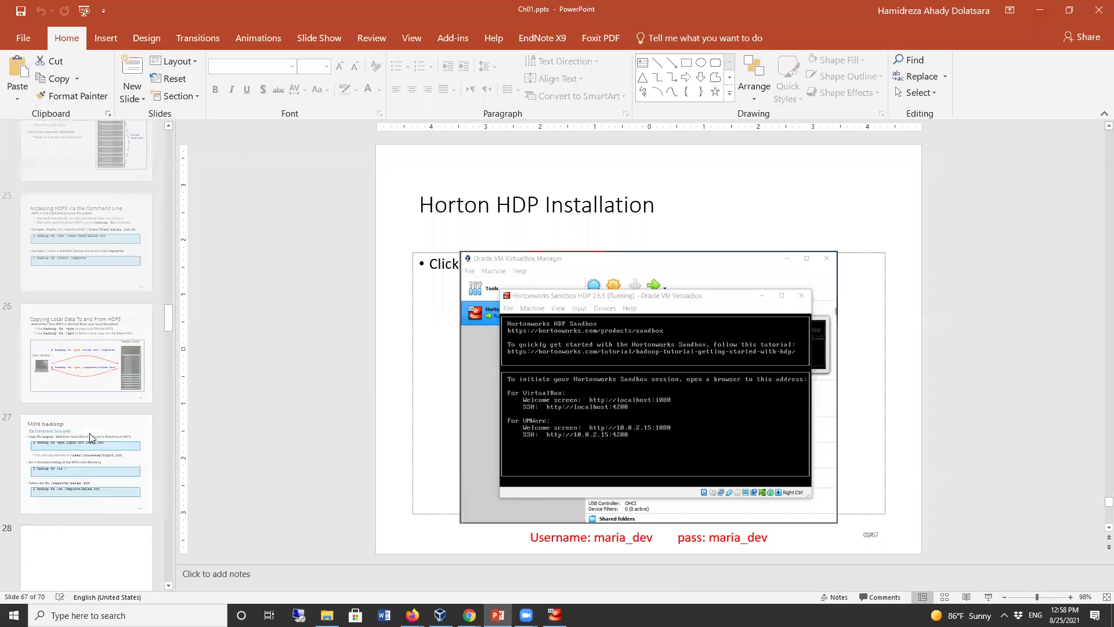
pyautogui.scroll(4, 90, 437)
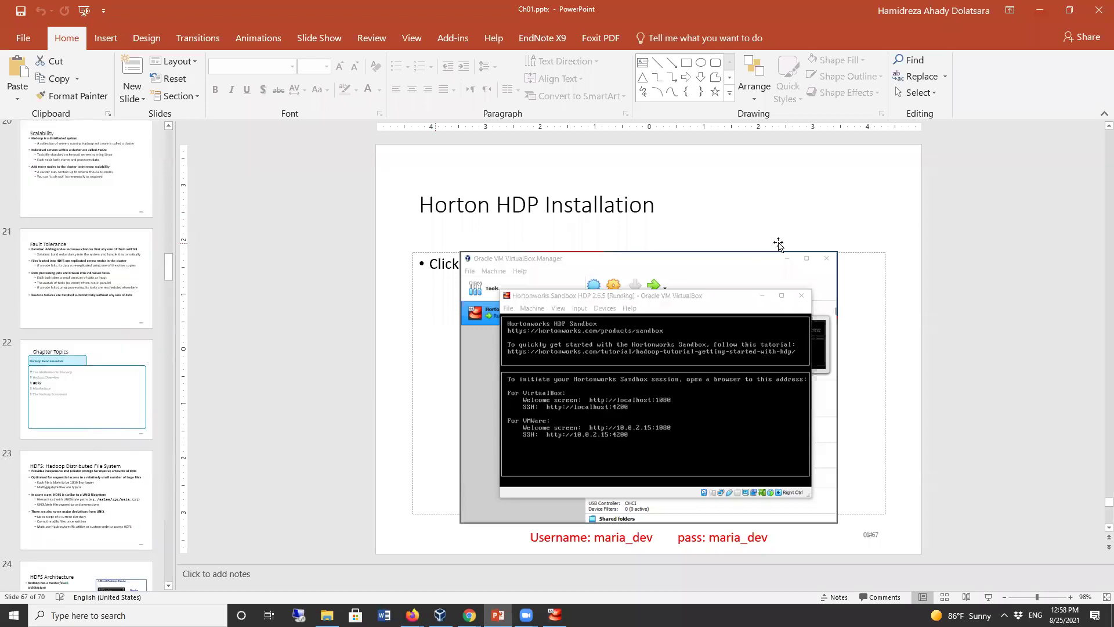
pyautogui.click(968, 279)
pyautogui.hotkey('ctrl', 'f')
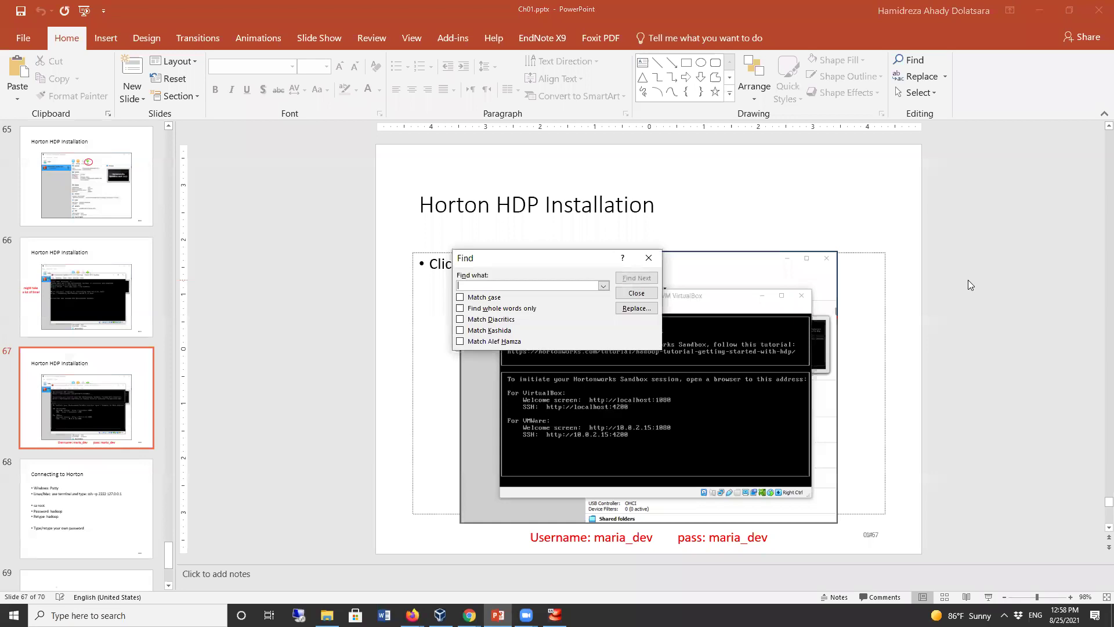
pyautogui.write('lab')
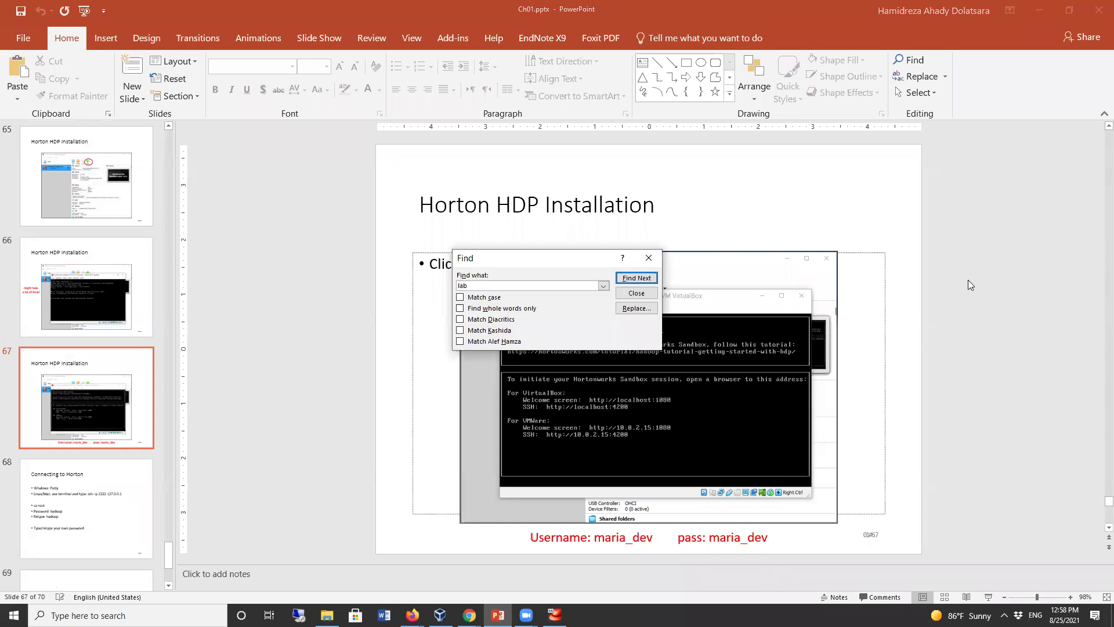
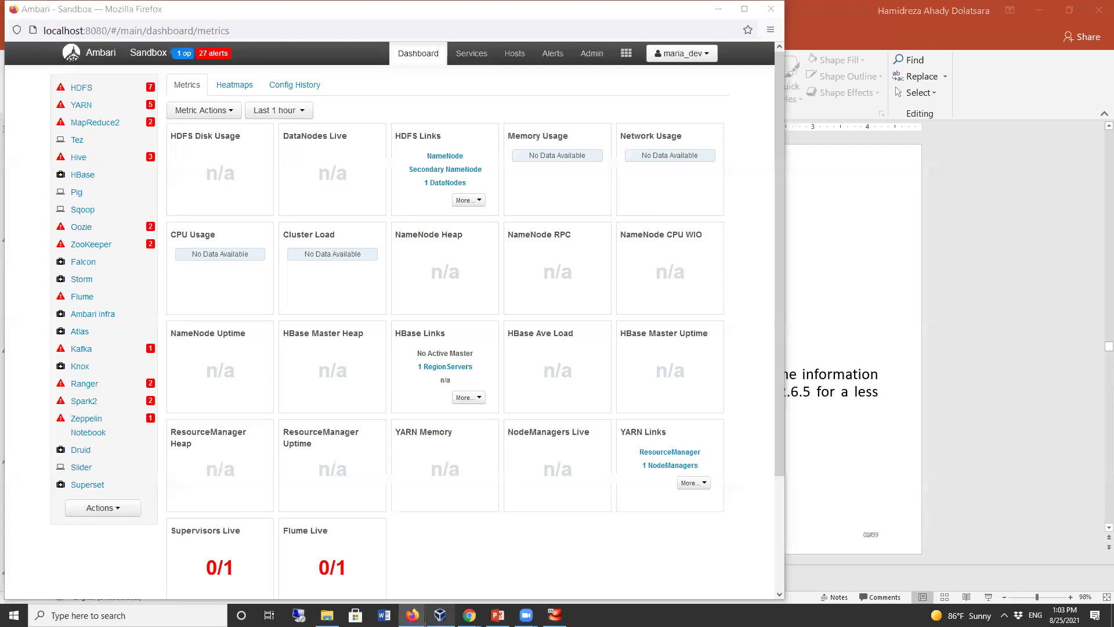
# Switch from the Ambari Sandbox dashboard to the Oracle VM VirtualBox Manager.
pyautogui.click(440, 615)
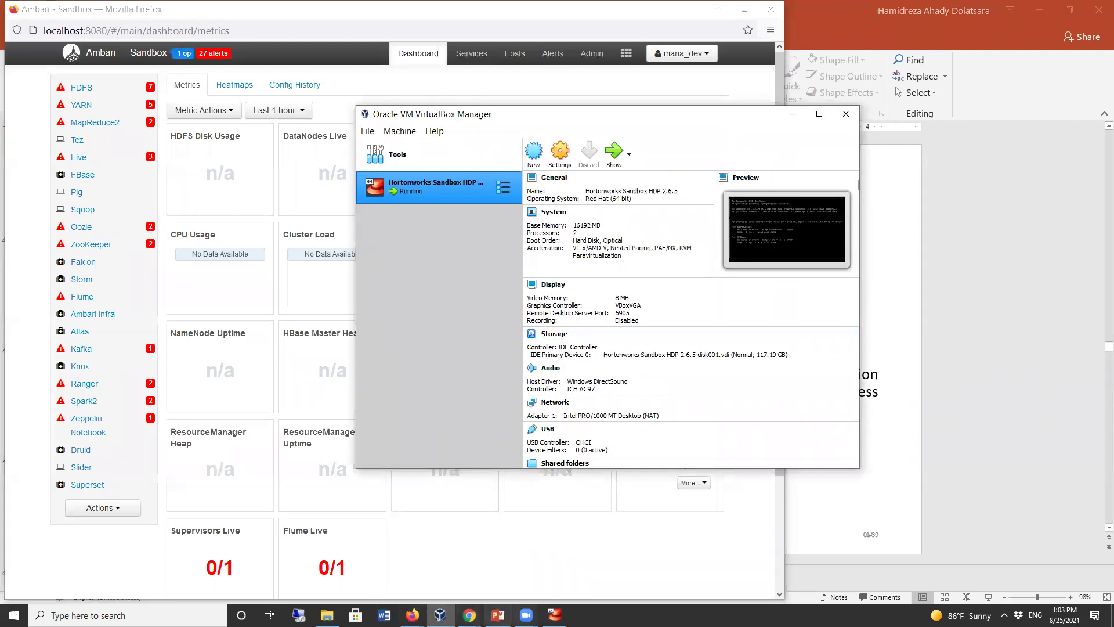
# Bring the Hortonworks Sandbox console forward, move it aside, and open its Machine menu.
pyautogui.click(555, 616)
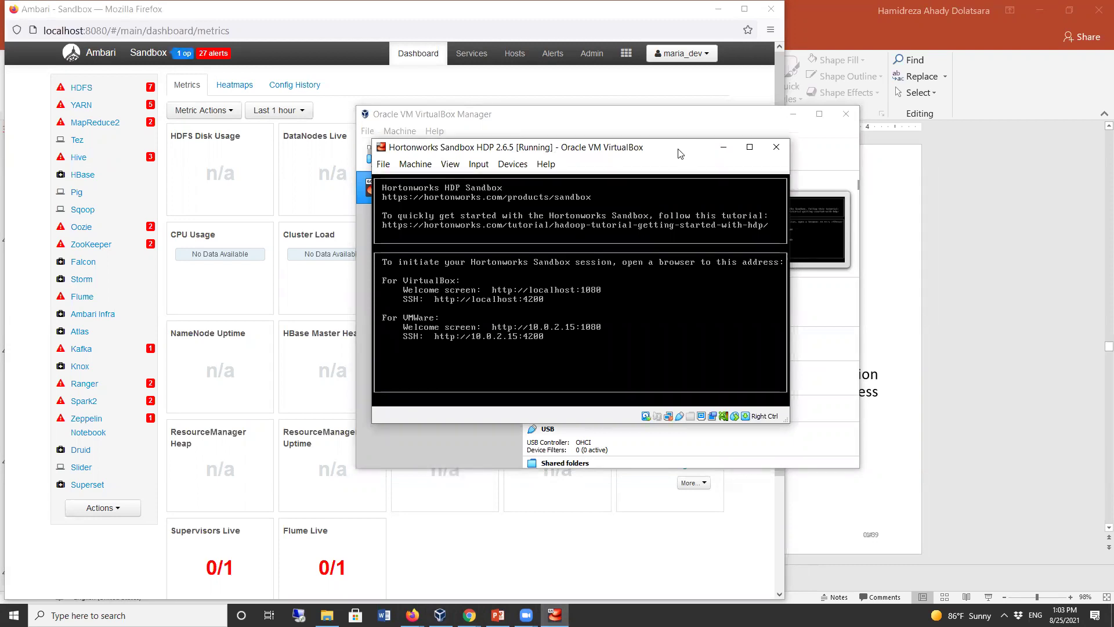
pyautogui.moveTo(564, 147); pyautogui.dragTo(738, 139)
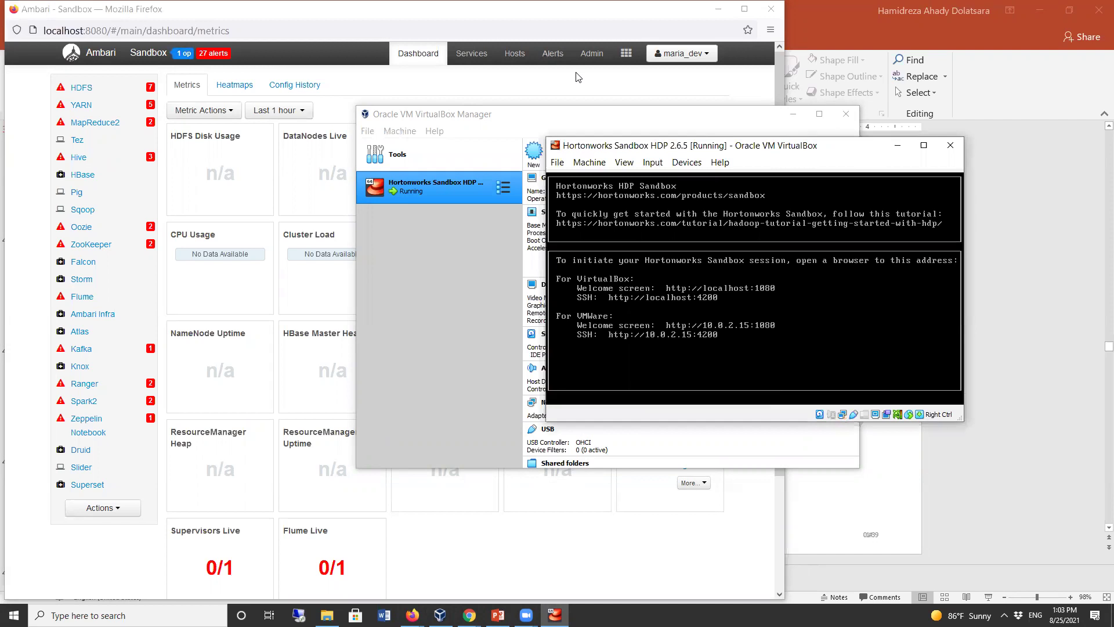
pyautogui.click(390, 105)
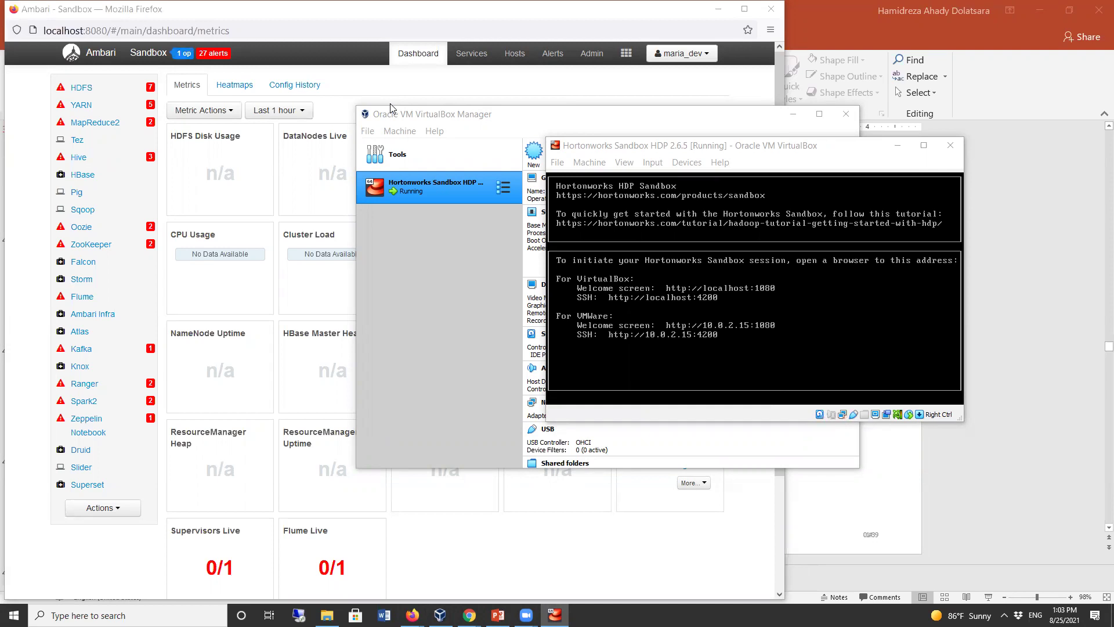
pyautogui.click(497, 201)
pyautogui.click(863, 152)
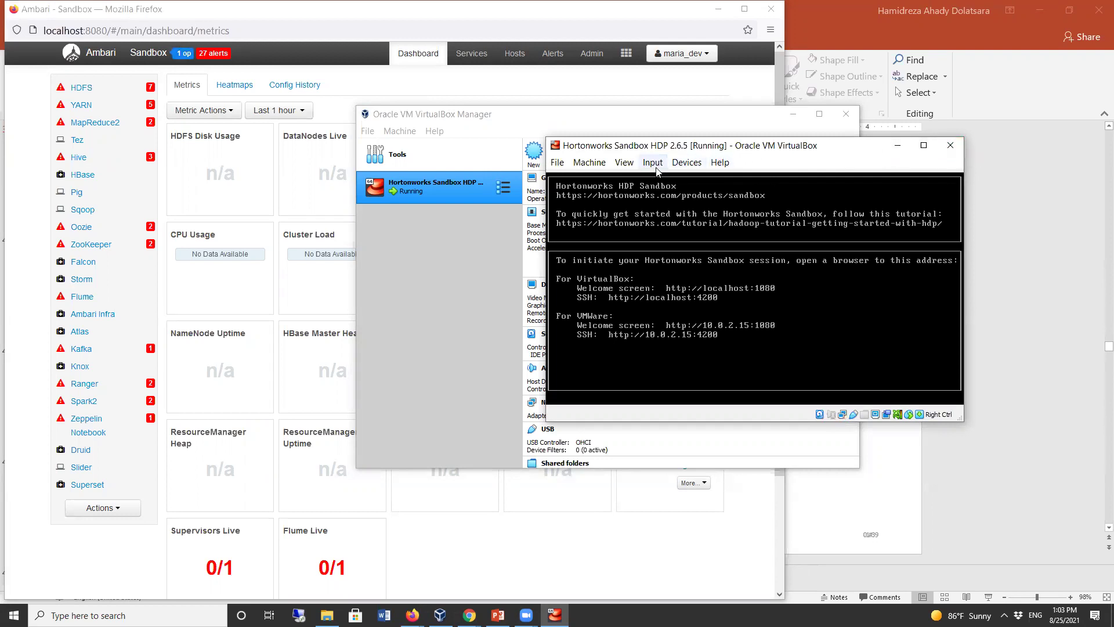
pyautogui.click(590, 162)
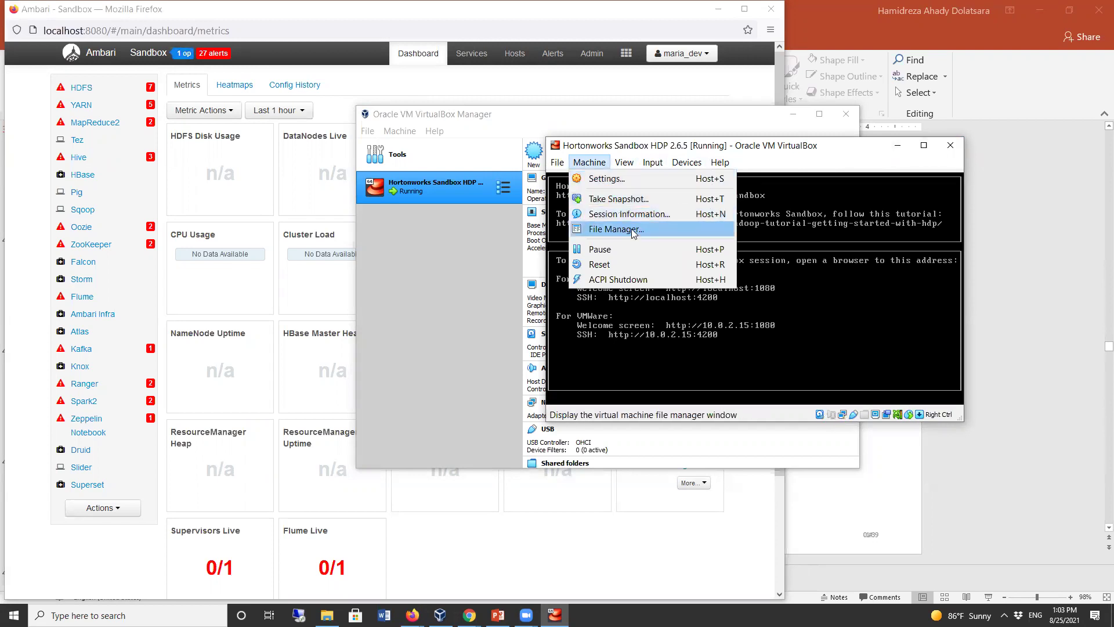
# Send ACPI Shutdown to the Hortonworks Sandbox HDP 2.6.5 VM so it powers off.
pyautogui.click(634, 284)
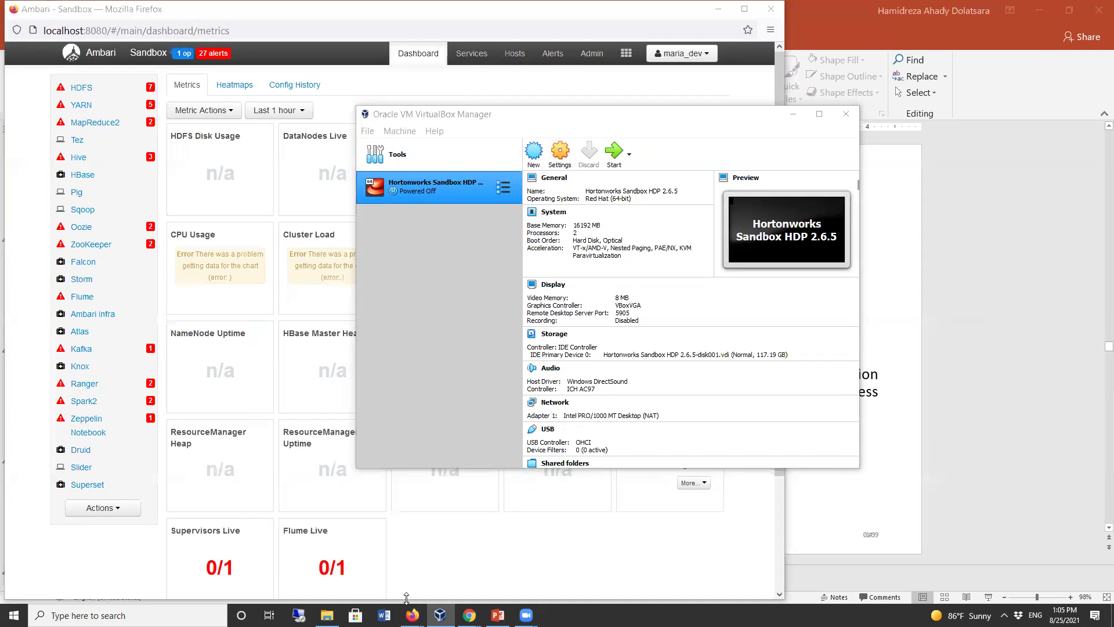
# Switch to the Ch01 PowerPoint deck and select slide 60, Horton HDP Installation.
pyautogui.click(498, 616)
pyautogui.scroll(2, 96, 425)
pyautogui.scroll(-15, 95, 424)
pyautogui.scroll(-5, 96, 435)
pyautogui.scroll(3, 99, 434)
pyautogui.click(98, 473)
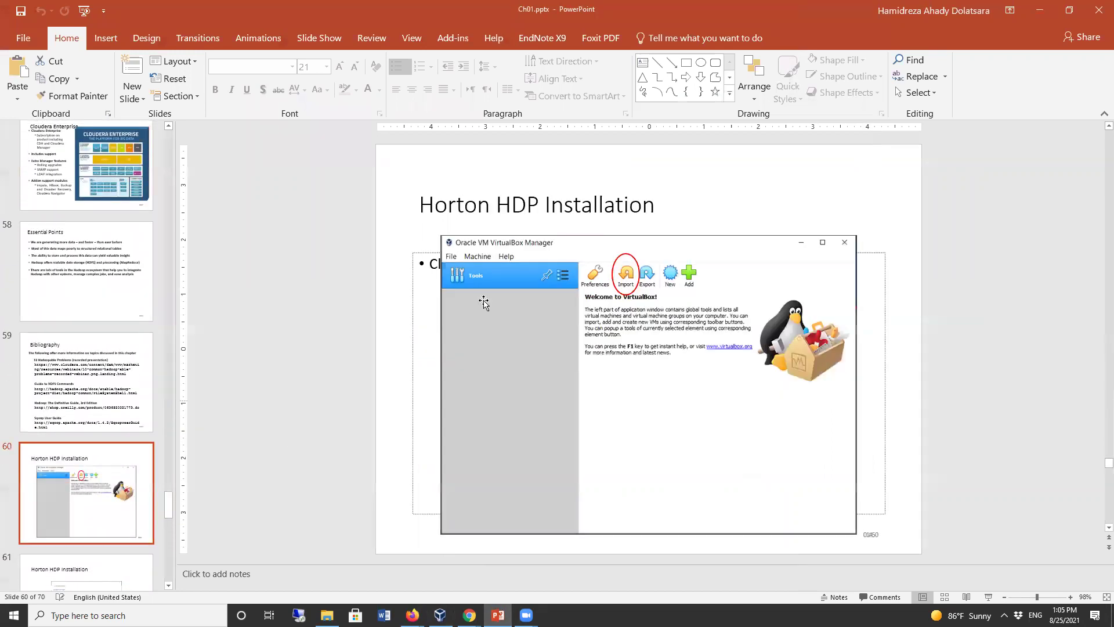